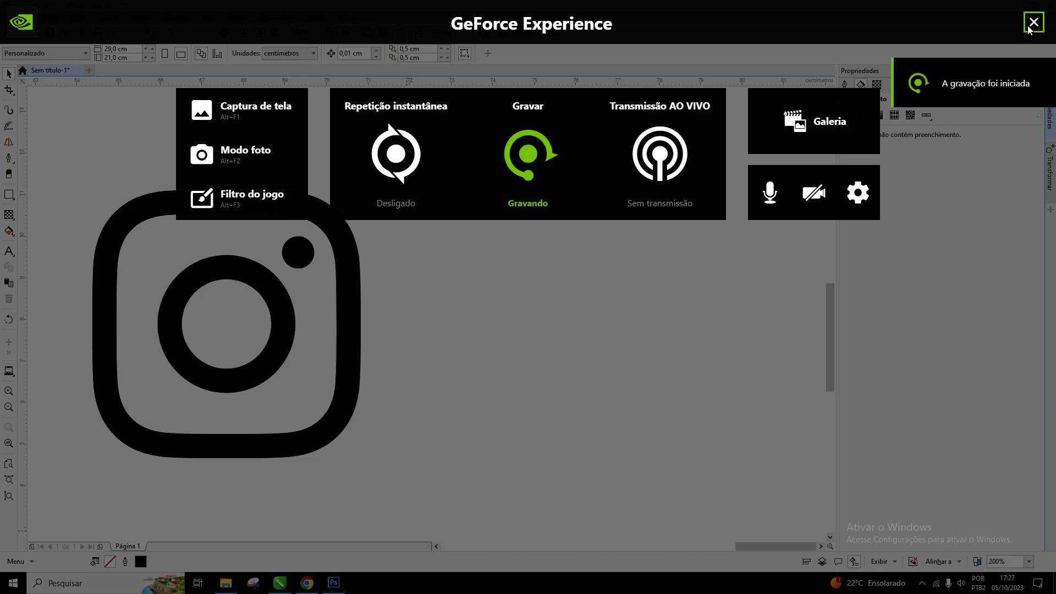
Dismiss the overlay and shift the Instagram icon slightly on the page
{"action": "left_click", "coordinate": [1034, 22]}
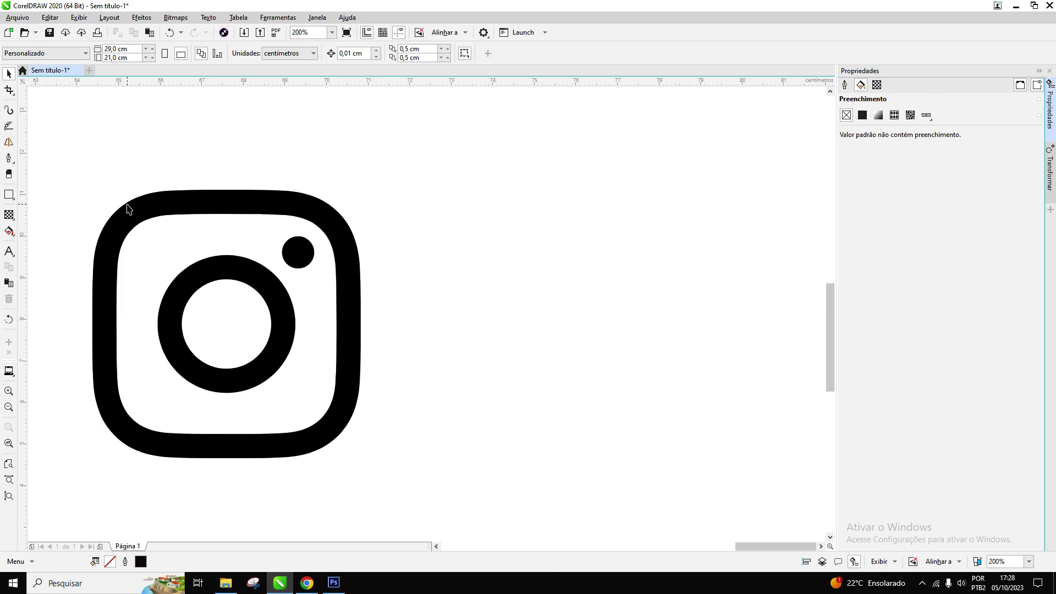
{"action": "left_click_drag", "start_coordinate": [128, 208], "coordinate": [206, 187]}
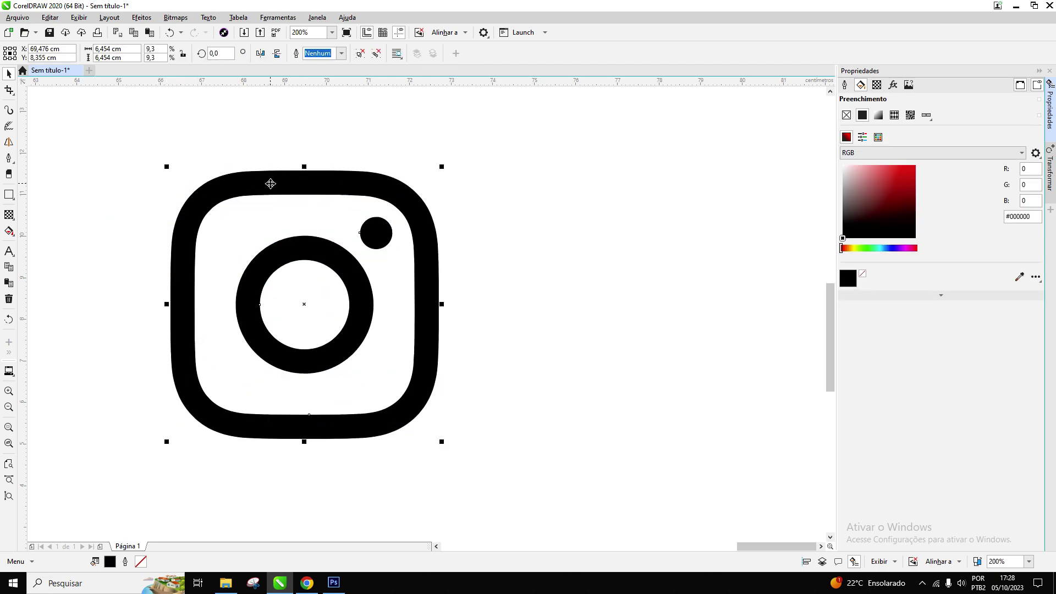
{"action": "left_click_drag", "start_coordinate": [270, 183], "coordinate": [204, 177]}
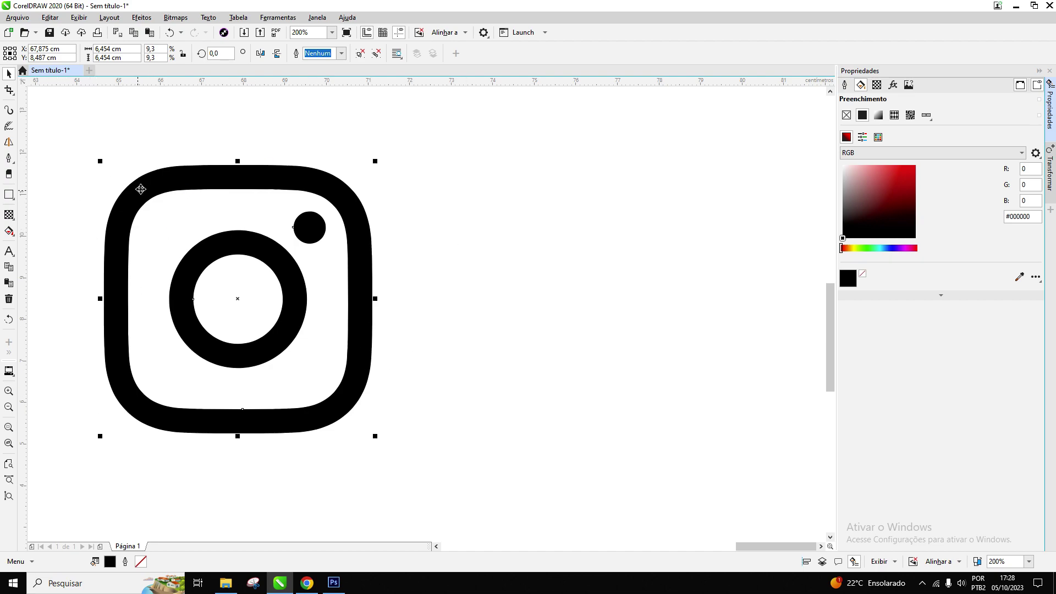
Zoom deep into the icon's smooth vector edge, then back out to 125%
{"action": "scroll", "coordinate": [163, 184], "scroll_direction": "up", "scroll_amount": 4}
{"action": "scroll", "coordinate": [412, 210], "scroll_direction": "up", "scroll_amount": 4}
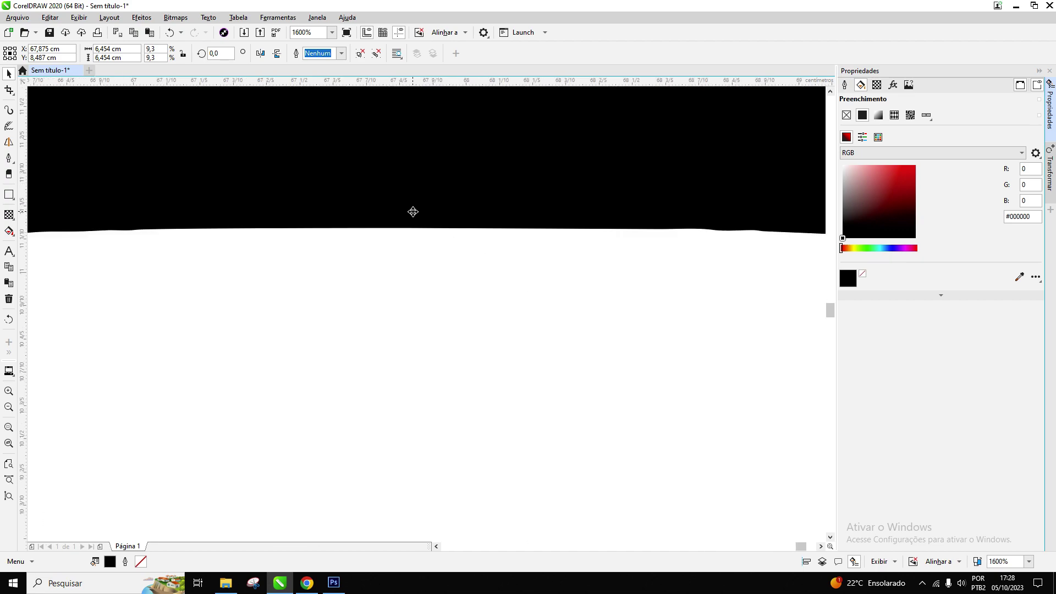
{"action": "scroll", "coordinate": [434, 217], "scroll_direction": "up", "scroll_amount": 2}
{"action": "scroll", "coordinate": [429, 209], "scroll_direction": "up", "scroll_amount": 4}
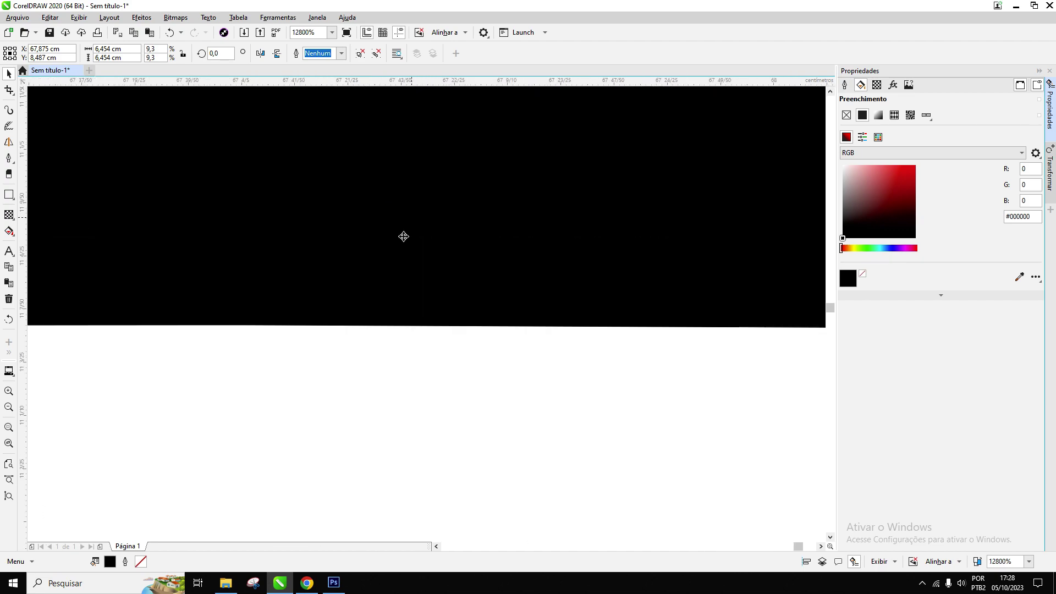
{"action": "scroll", "coordinate": [404, 309], "scroll_direction": "up", "scroll_amount": 2}
{"action": "scroll", "coordinate": [390, 344], "scroll_direction": "up", "scroll_amount": 2}
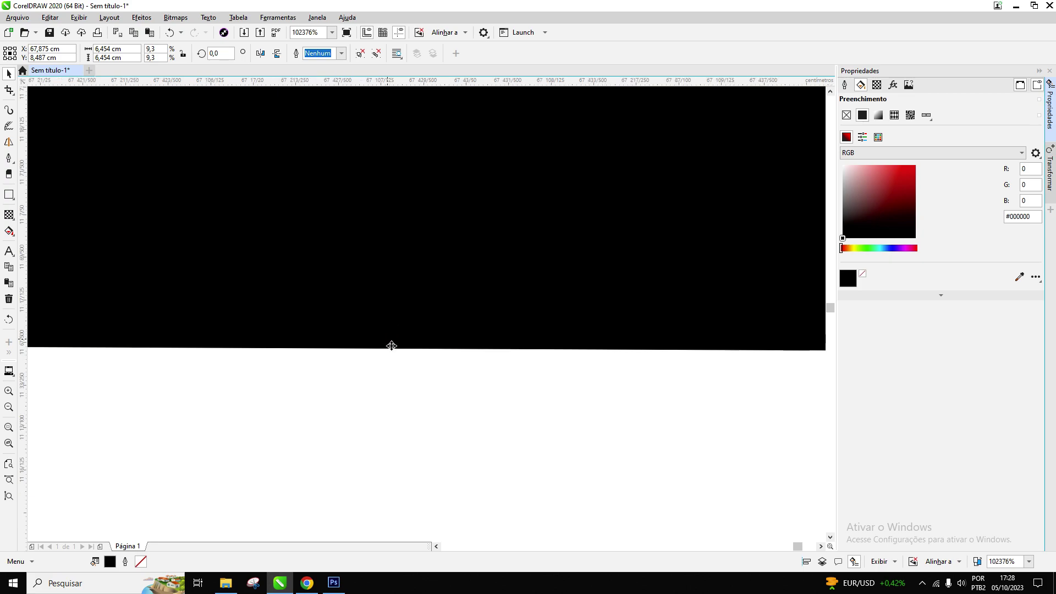
{"action": "scroll", "coordinate": [344, 337], "scroll_direction": "up", "scroll_amount": 2}
{"action": "scroll", "coordinate": [355, 354], "scroll_direction": "up", "scroll_amount": 1}
{"action": "scroll", "coordinate": [356, 358], "scroll_direction": "up", "scroll_amount": 1}
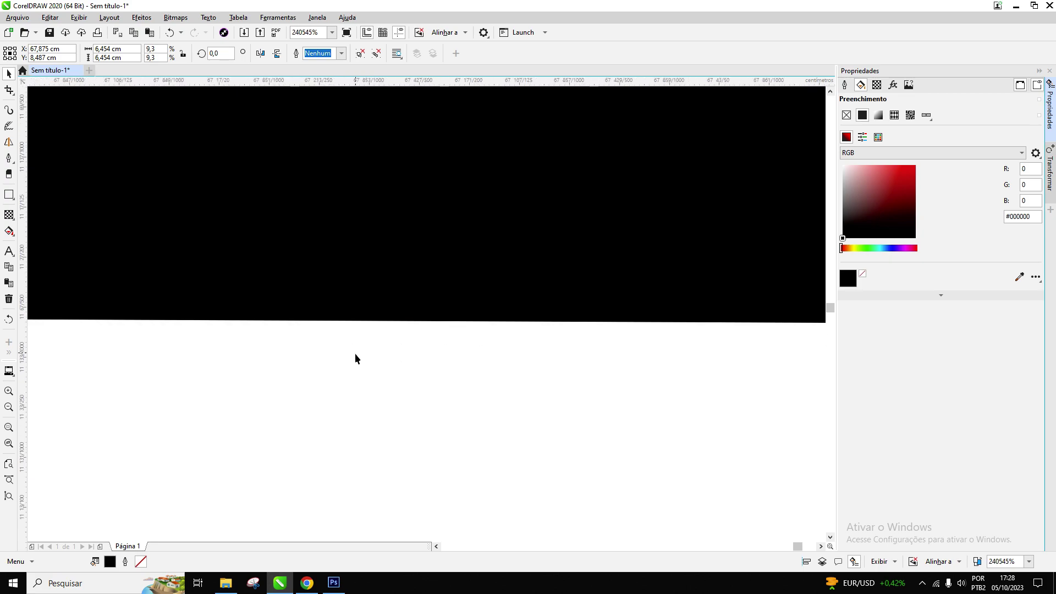
{"action": "scroll", "coordinate": [385, 330], "scroll_direction": "up", "scroll_amount": 1}
{"action": "scroll", "coordinate": [419, 296], "scroll_direction": "up", "scroll_amount": 1}
{"action": "scroll", "coordinate": [420, 295], "scroll_direction": "down", "scroll_amount": 3}
{"action": "scroll", "coordinate": [420, 296], "scroll_direction": "down", "scroll_amount": 2}
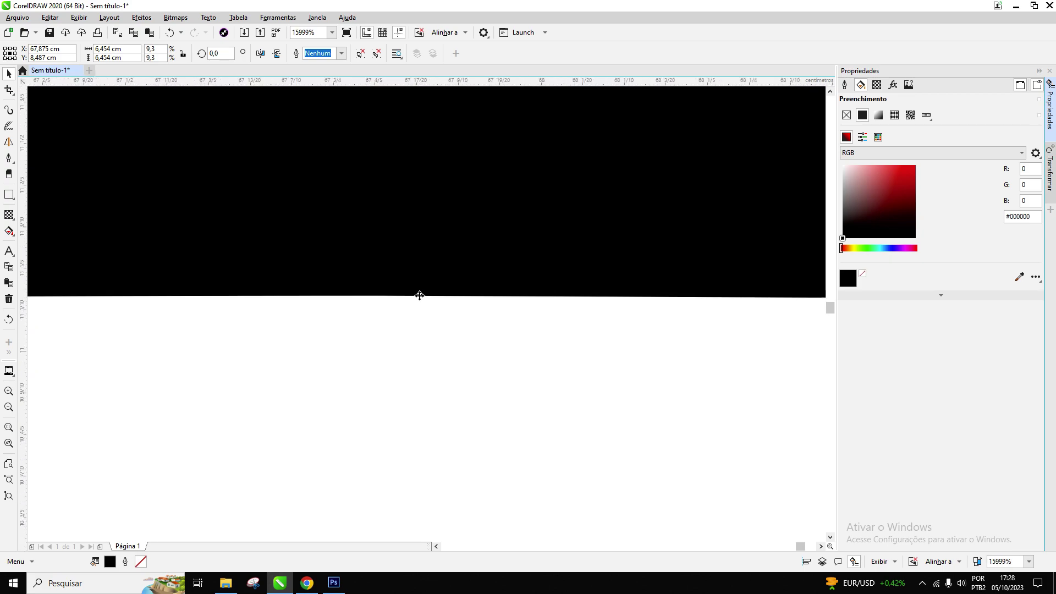
{"action": "scroll", "coordinate": [420, 296], "scroll_direction": "down", "scroll_amount": 12}
{"action": "scroll", "coordinate": [419, 296], "scroll_direction": "down", "scroll_amount": 5}
{"action": "scroll", "coordinate": [445, 311], "scroll_direction": "up", "scroll_amount": 3}
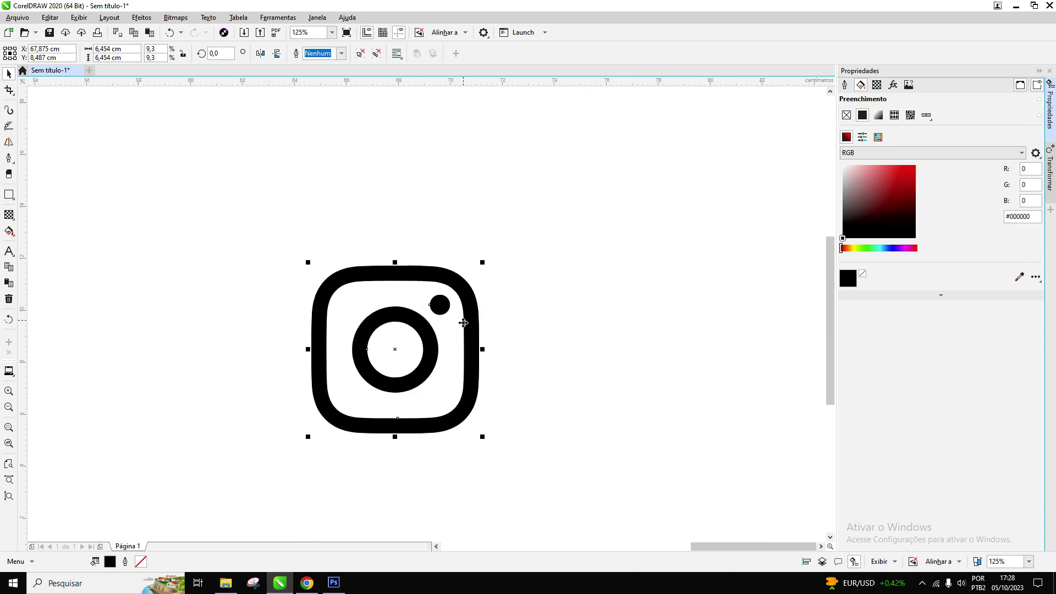
Select the whole icon, enlarge it to about 85 cm and inspect its edges
{"action": "mouse_move", "coordinate": [520, 365]}
{"action": "left_mouse_down"}
{"action": "mouse_move", "coordinate": [812, 423]}
{"action": "mouse_move", "coordinate": [753, 441]}
{"action": "left_mouse_up"}
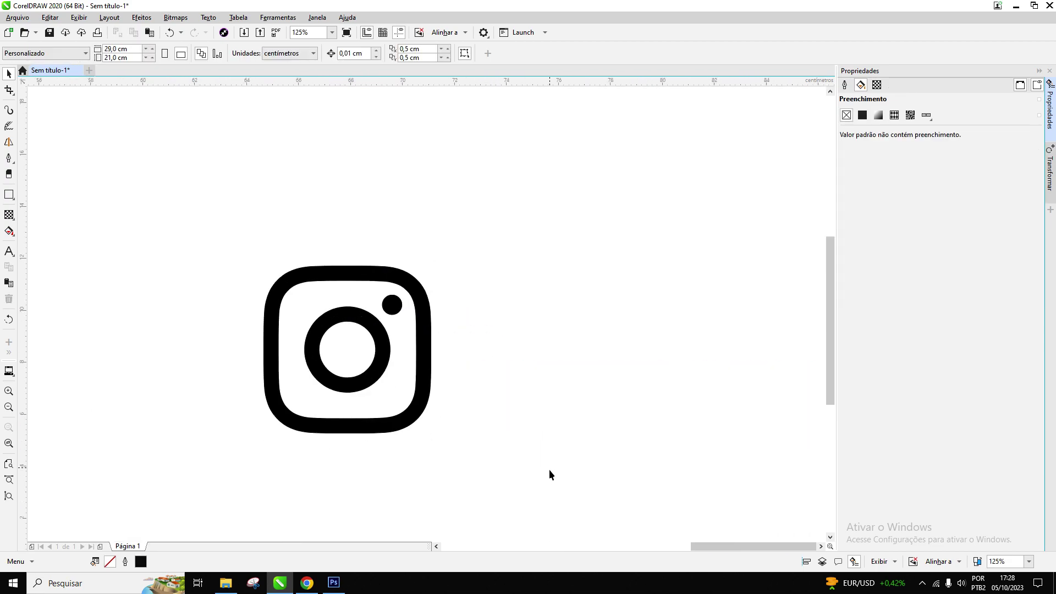
{"action": "left_click_drag", "start_coordinate": [224, 236], "coordinate": [604, 525]}
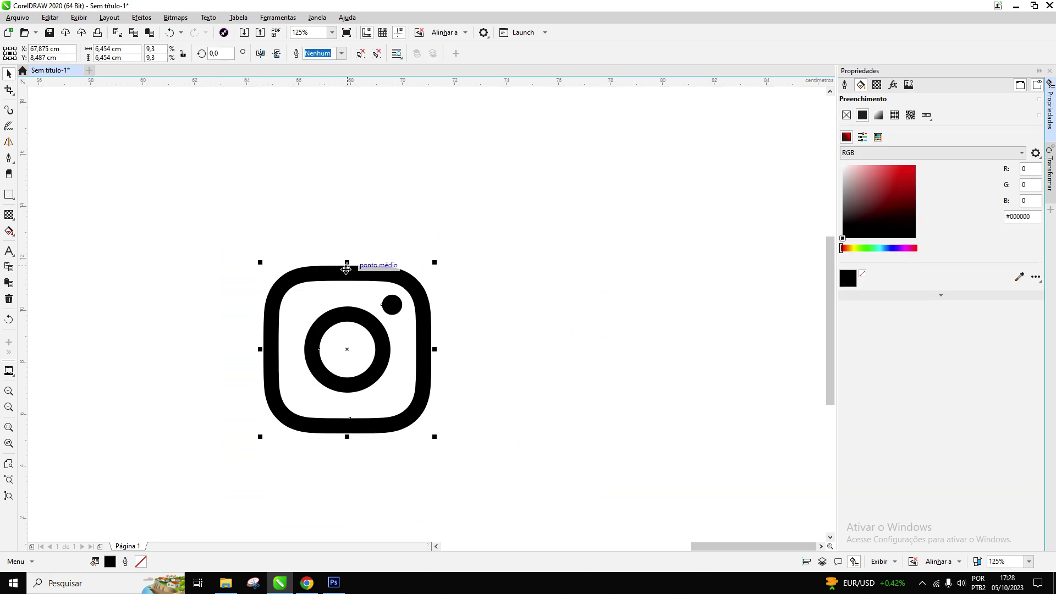
{"action": "scroll", "coordinate": [347, 268], "scroll_direction": "down", "scroll_amount": 5}
{"action": "left_click_drag", "start_coordinate": [364, 312], "coordinate": [624, 525]}
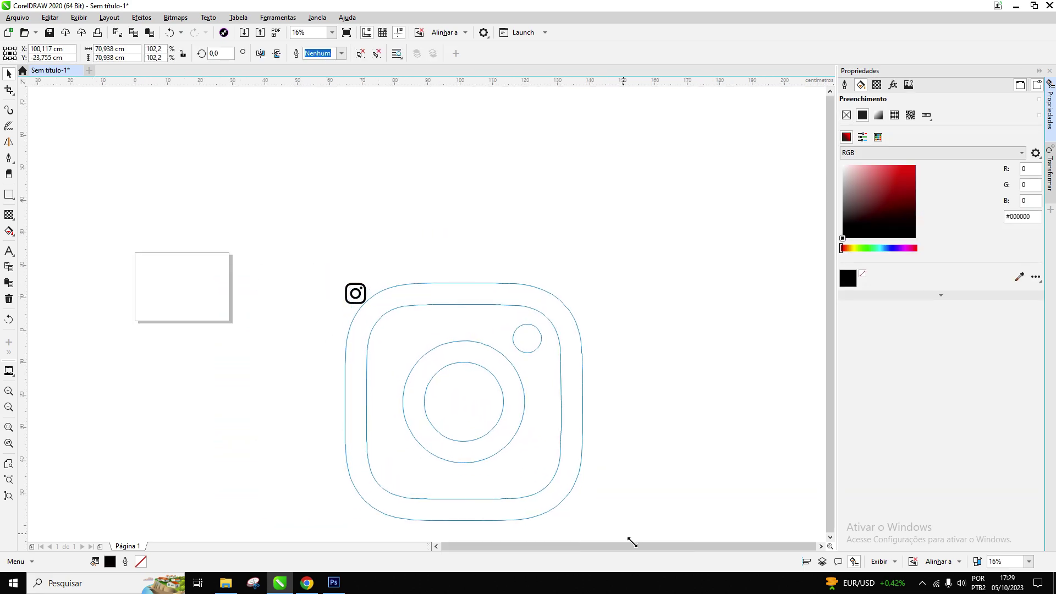
{"action": "left_click_drag", "start_coordinate": [542, 386], "coordinate": [463, 271]}
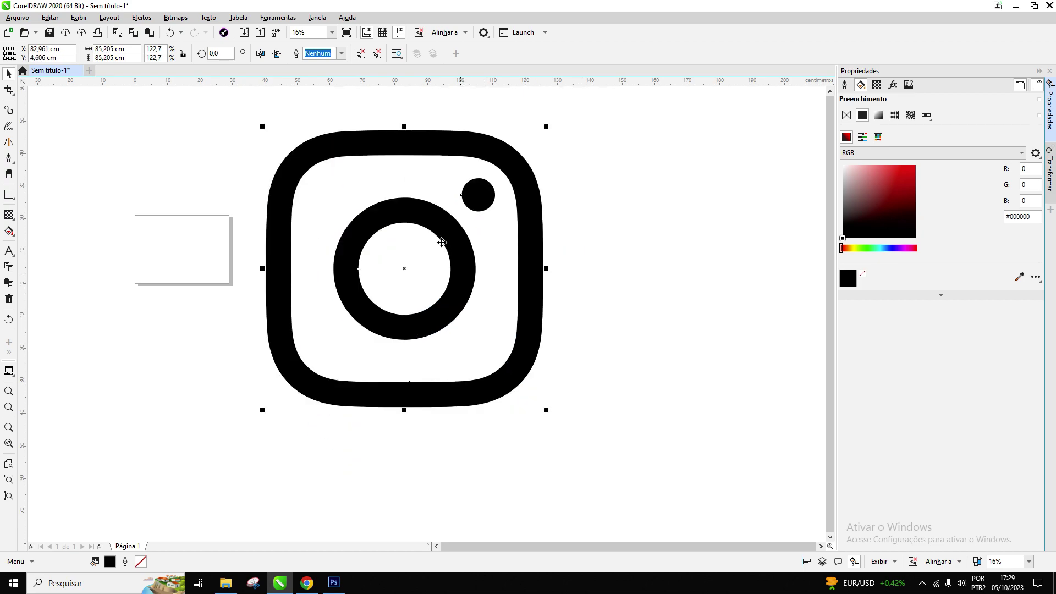
{"action": "scroll", "coordinate": [442, 207], "scroll_direction": "up", "scroll_amount": 3}
{"action": "scroll", "coordinate": [438, 219], "scroll_direction": "up", "scroll_amount": 2}
{"action": "scroll", "coordinate": [437, 219], "scroll_direction": "up", "scroll_amount": 1}
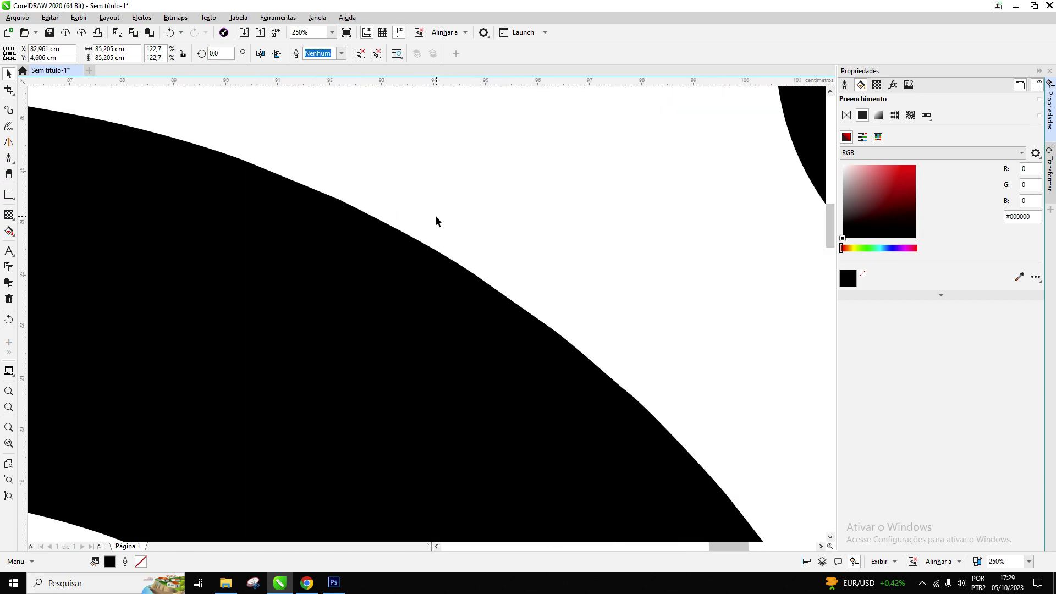
{"action": "scroll", "coordinate": [437, 219], "scroll_direction": "down", "scroll_amount": 5}
{"action": "scroll", "coordinate": [437, 220], "scroll_direction": "down", "scroll_amount": 2}
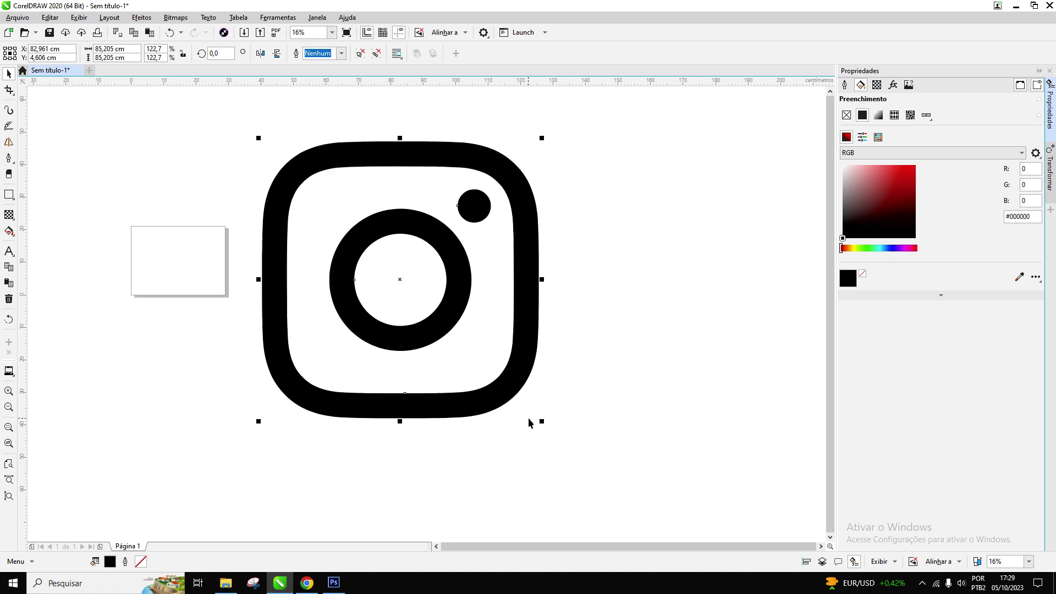
Shrink the icon in stages, about 30 cm and 26 cm, down to 5.274 cm
{"action": "left_click_drag", "start_coordinate": [541, 422], "coordinate": [363, 243]}
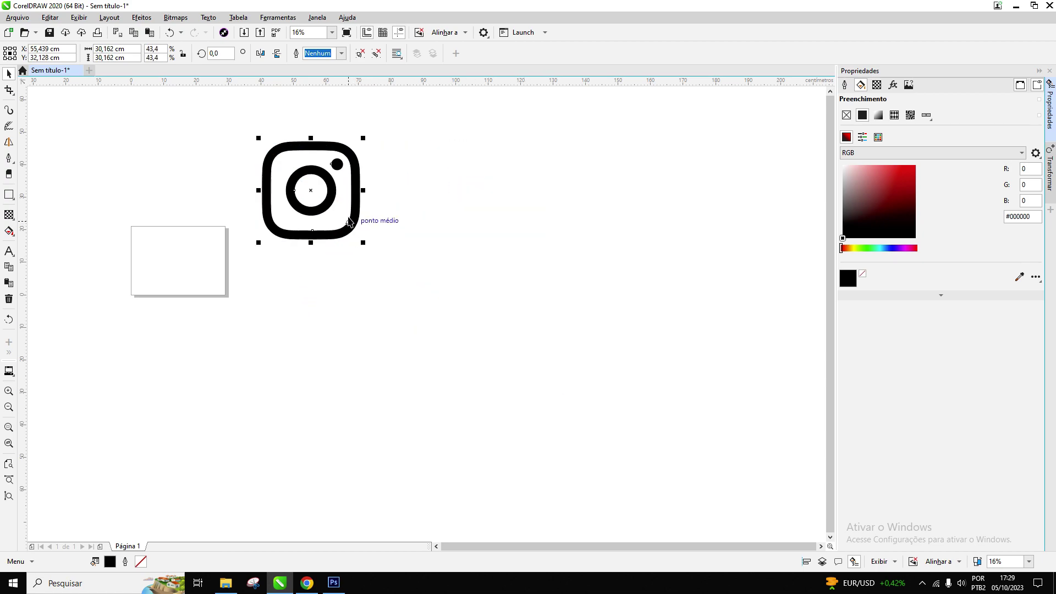
{"action": "left_click_drag", "start_coordinate": [334, 200], "coordinate": [389, 296]}
{"action": "scroll", "coordinate": [385, 289], "scroll_direction": "up", "scroll_amount": 1}
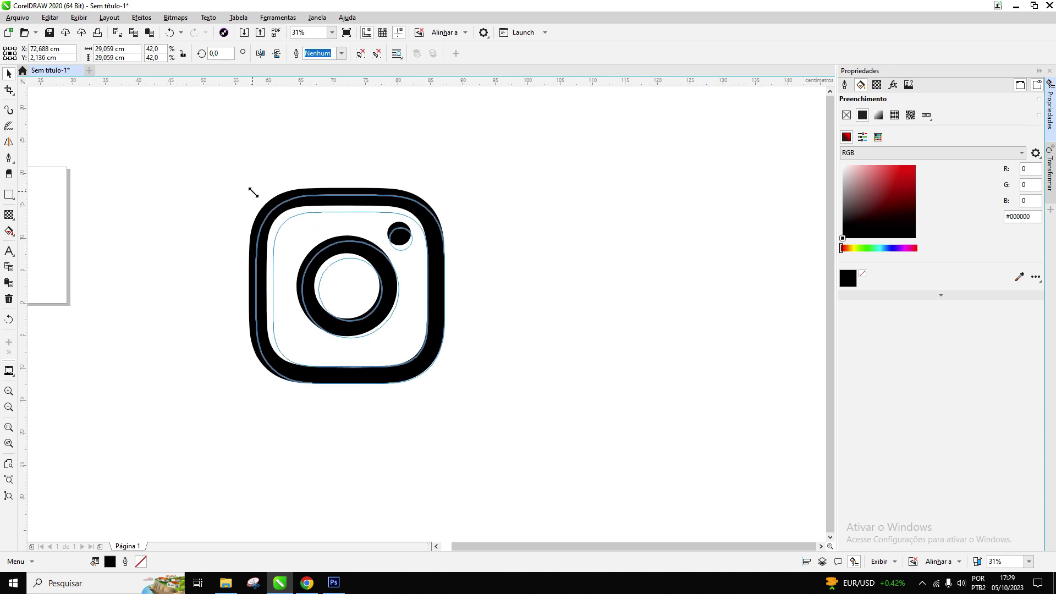
{"action": "left_click_drag", "start_coordinate": [246, 185], "coordinate": [274, 212]}
{"action": "scroll", "coordinate": [319, 225], "scroll_direction": "up", "scroll_amount": 3}
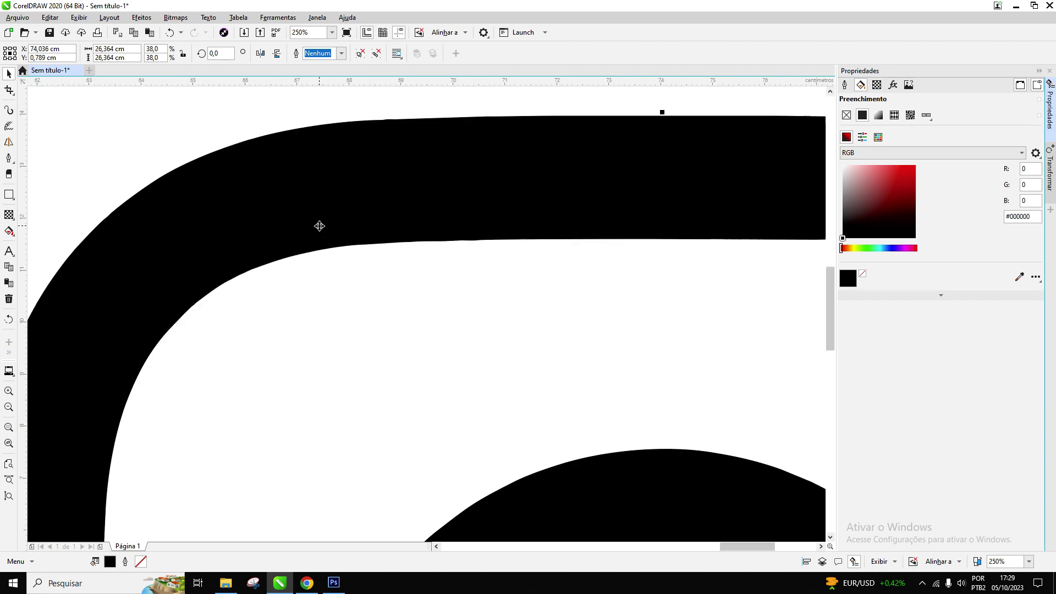
{"action": "scroll", "coordinate": [324, 233], "scroll_direction": "up", "scroll_amount": 2}
{"action": "scroll", "coordinate": [325, 235], "scroll_direction": "up", "scroll_amount": 1}
{"action": "scroll", "coordinate": [325, 236], "scroll_direction": "down", "scroll_amount": 3}
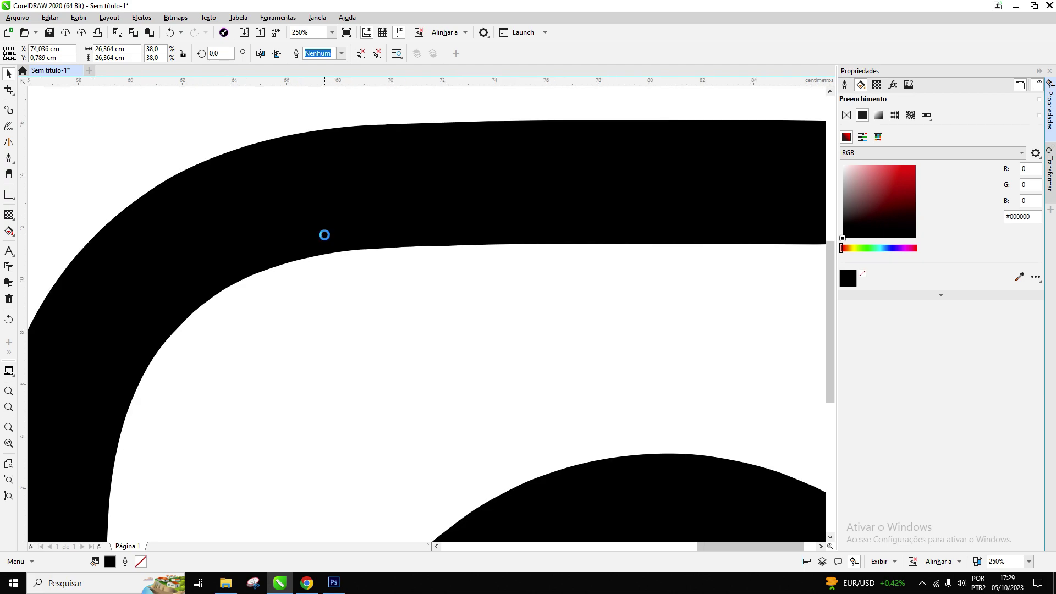
{"action": "scroll", "coordinate": [322, 234], "scroll_direction": "down", "scroll_amount": 2}
{"action": "scroll", "coordinate": [323, 233], "scroll_direction": "down", "scroll_amount": 1}
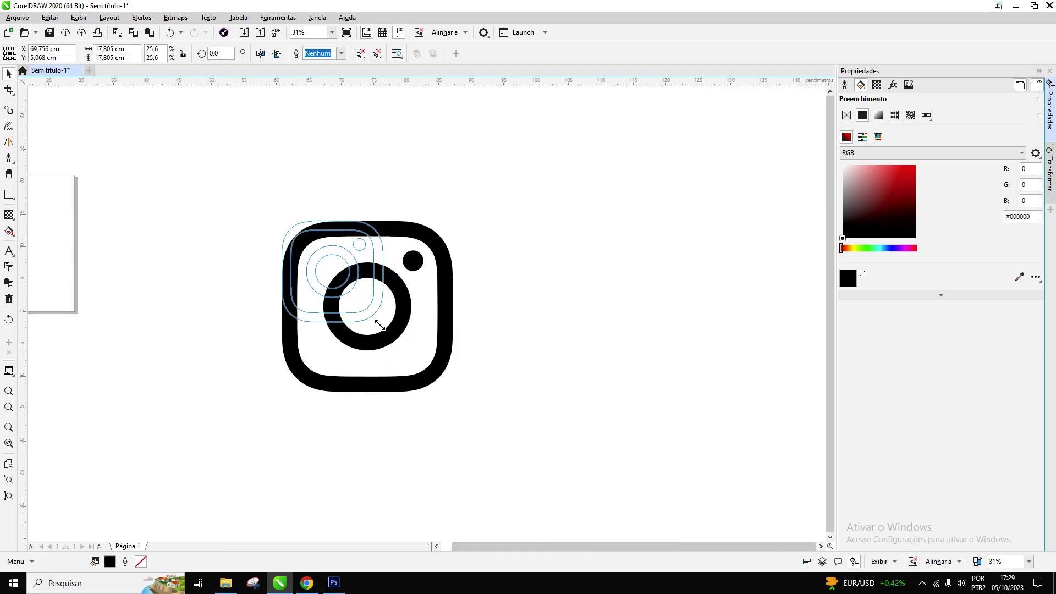
{"action": "left_click_drag", "start_coordinate": [455, 395], "coordinate": [314, 253]}
{"action": "scroll", "coordinate": [295, 222], "scroll_direction": "up", "scroll_amount": 2}
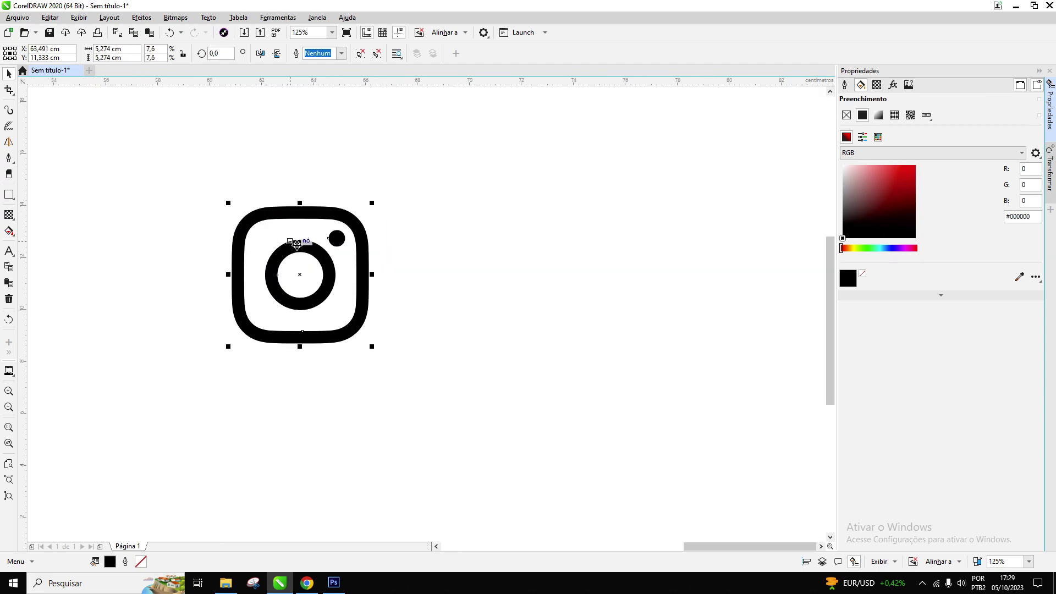
{"action": "left_click", "coordinate": [931, 175]}
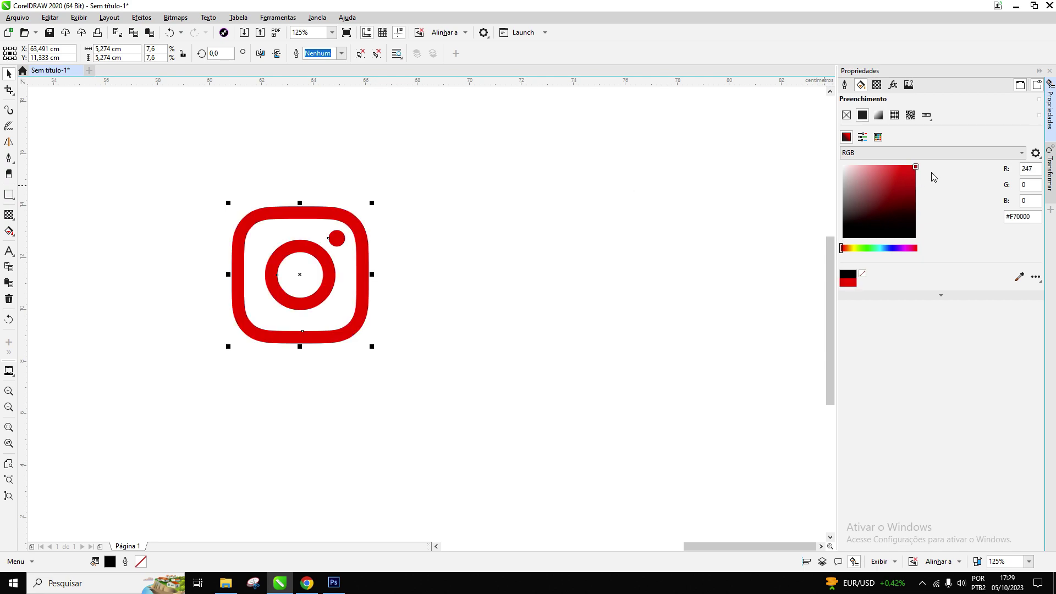
{"action": "mouse_move", "coordinate": [878, 199]}
{"action": "left_mouse_down"}
{"action": "mouse_move", "coordinate": [865, 216]}
{"action": "mouse_move", "coordinate": [890, 248]}
{"action": "left_mouse_up"}
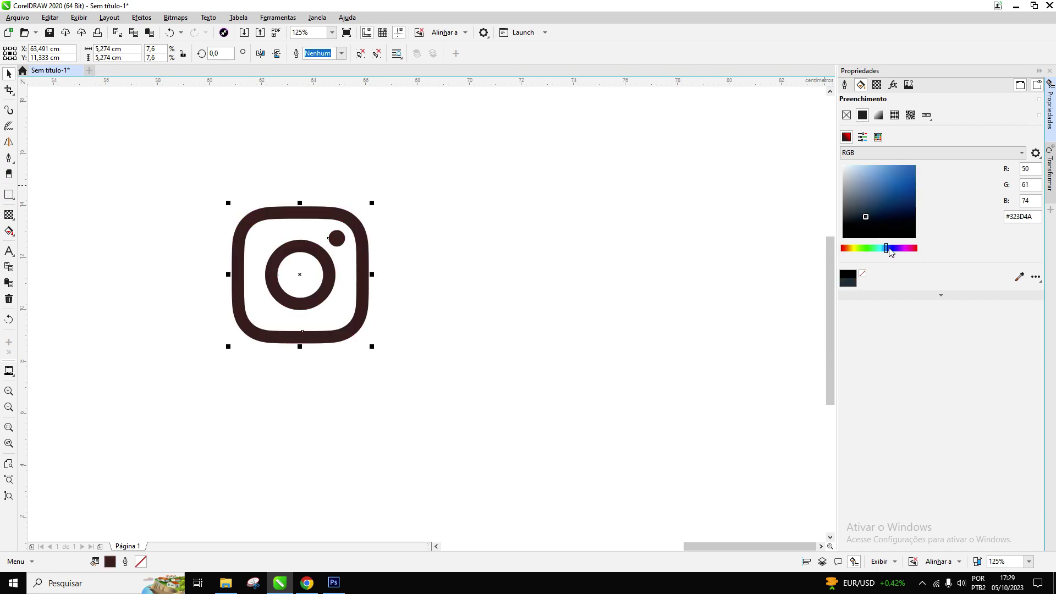
{"action": "left_click_drag", "start_coordinate": [902, 198], "coordinate": [929, 168]}
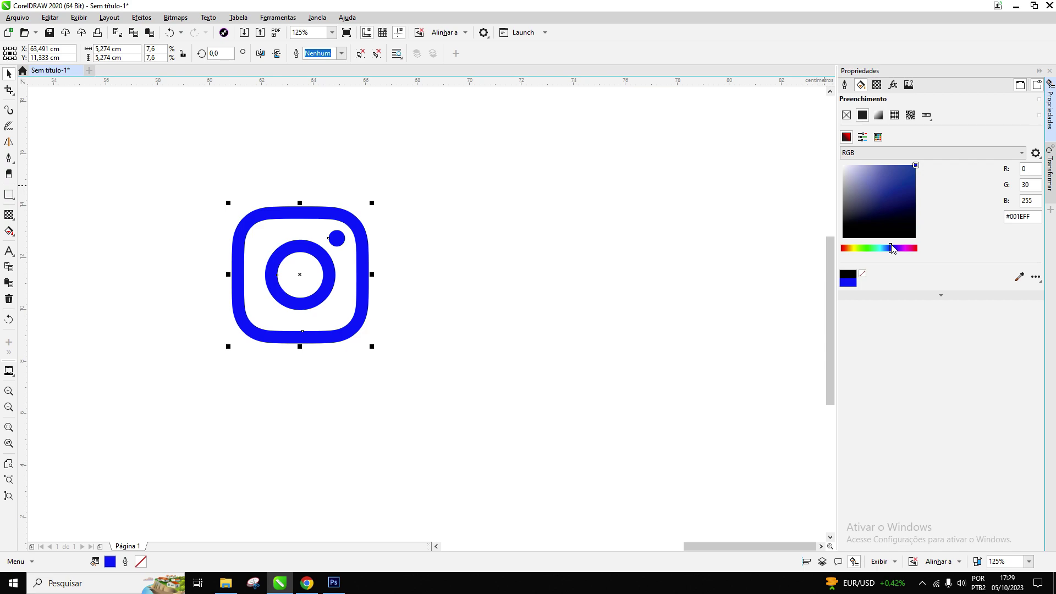
{"action": "left_click_drag", "start_coordinate": [892, 249], "coordinate": [824, 246]}
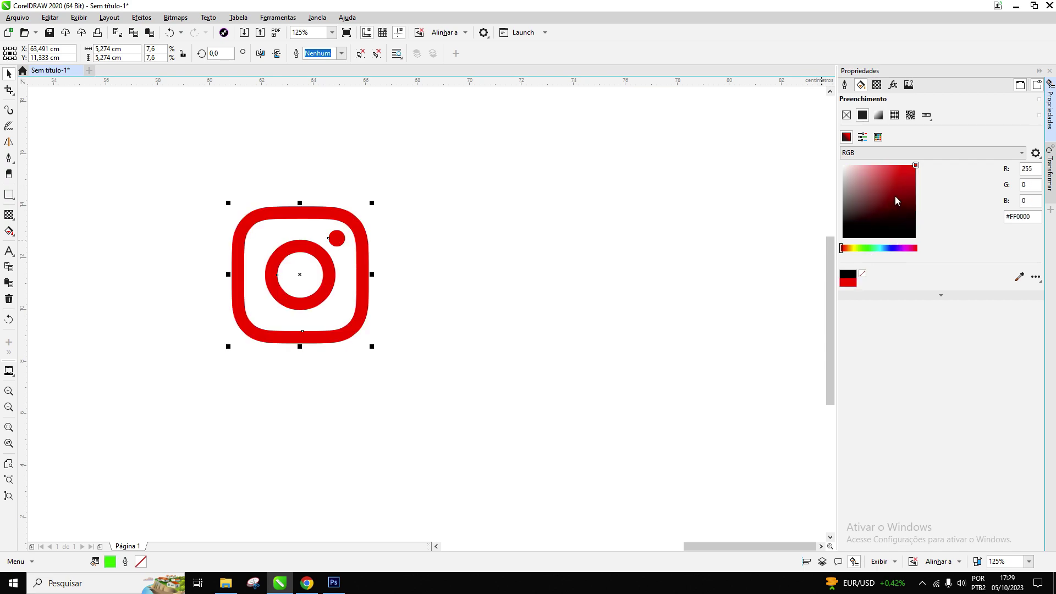
{"action": "left_click", "coordinate": [843, 237]}
{"action": "scroll", "coordinate": [235, 257], "scroll_direction": "up", "scroll_amount": 1}
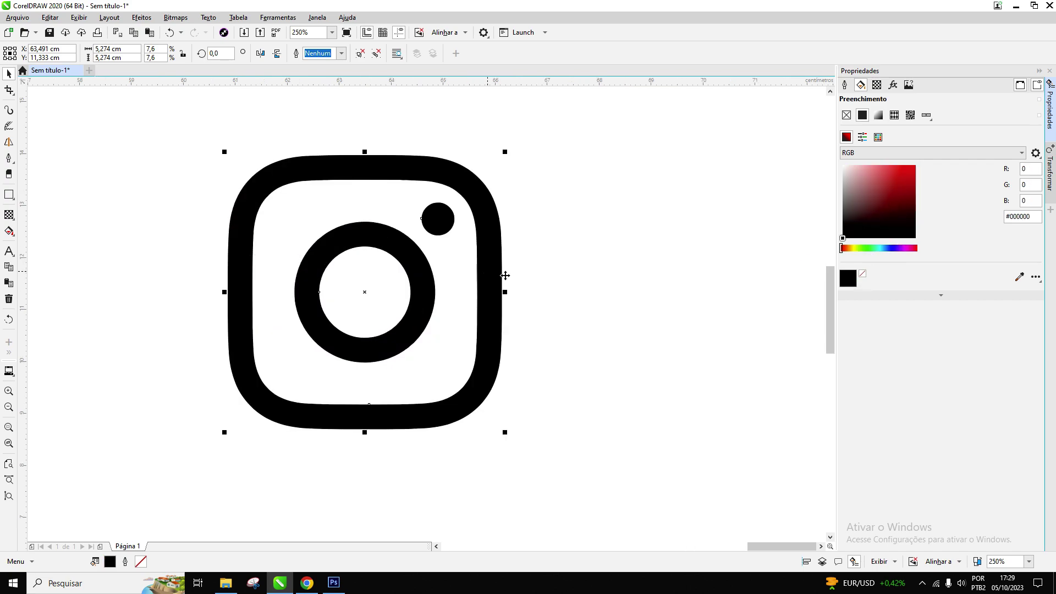
{"action": "left_click", "coordinate": [552, 282]}
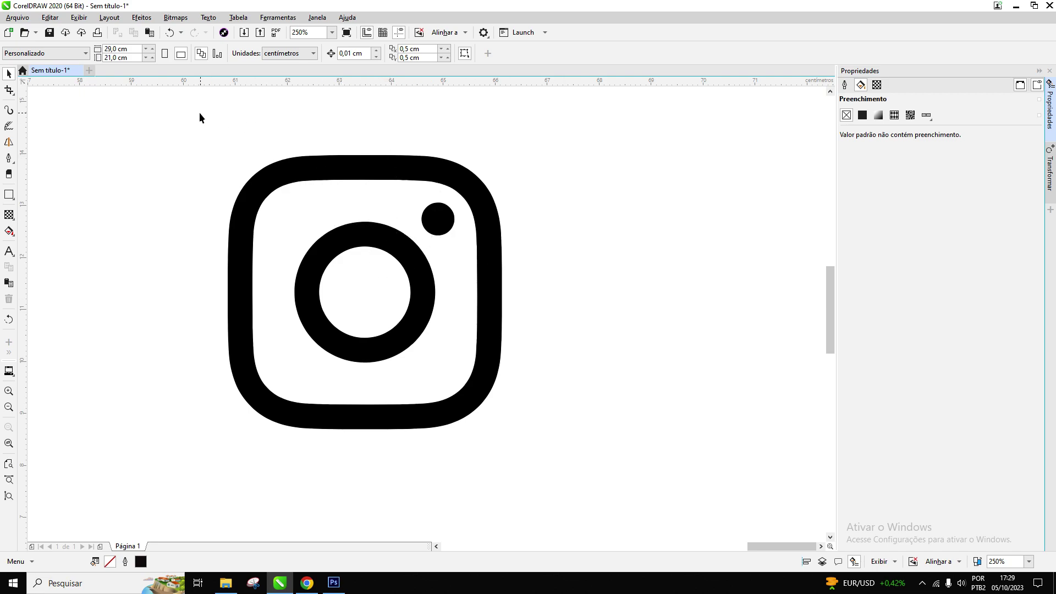
Place a duplicate of the Instagram icon to the right of the original
{"action": "left_click_drag", "start_coordinate": [200, 112], "coordinate": [572, 461]}
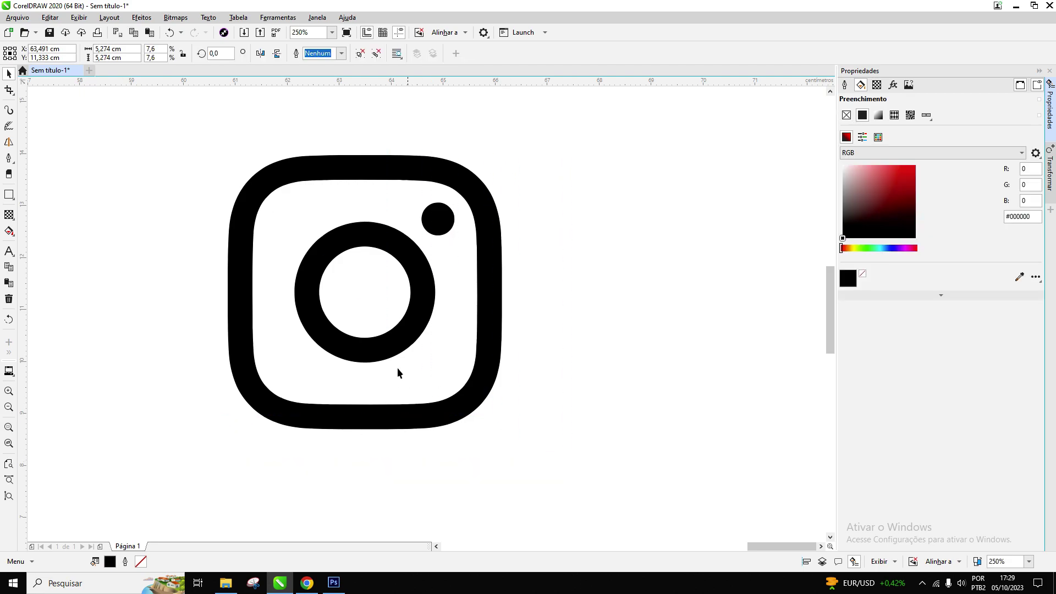
{"action": "left_click_drag", "start_coordinate": [352, 308], "coordinate": [641, 306]}
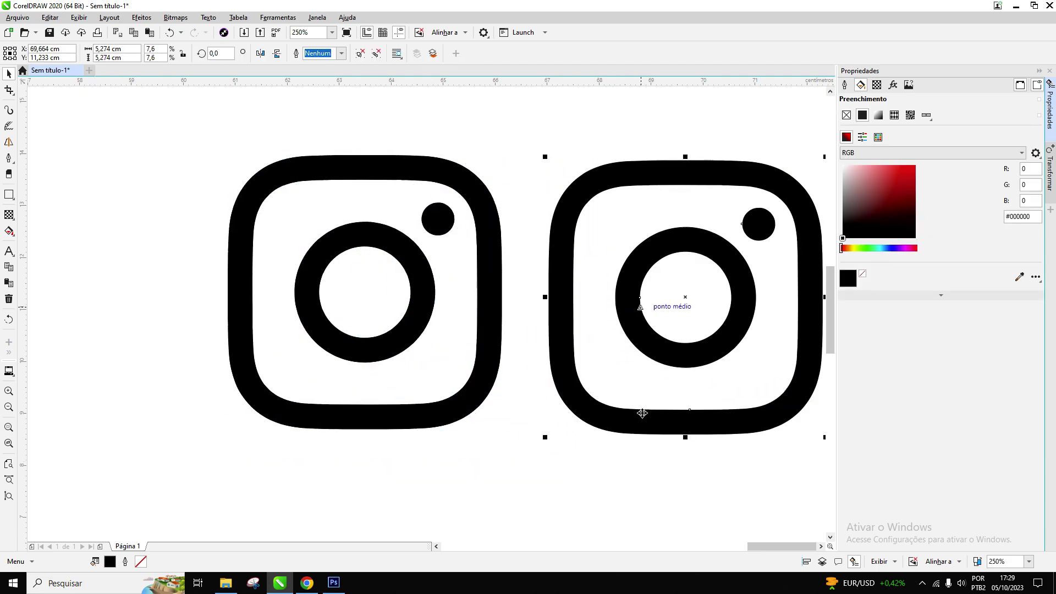
{"action": "left_click_drag", "start_coordinate": [622, 474], "coordinate": [846, 478]}
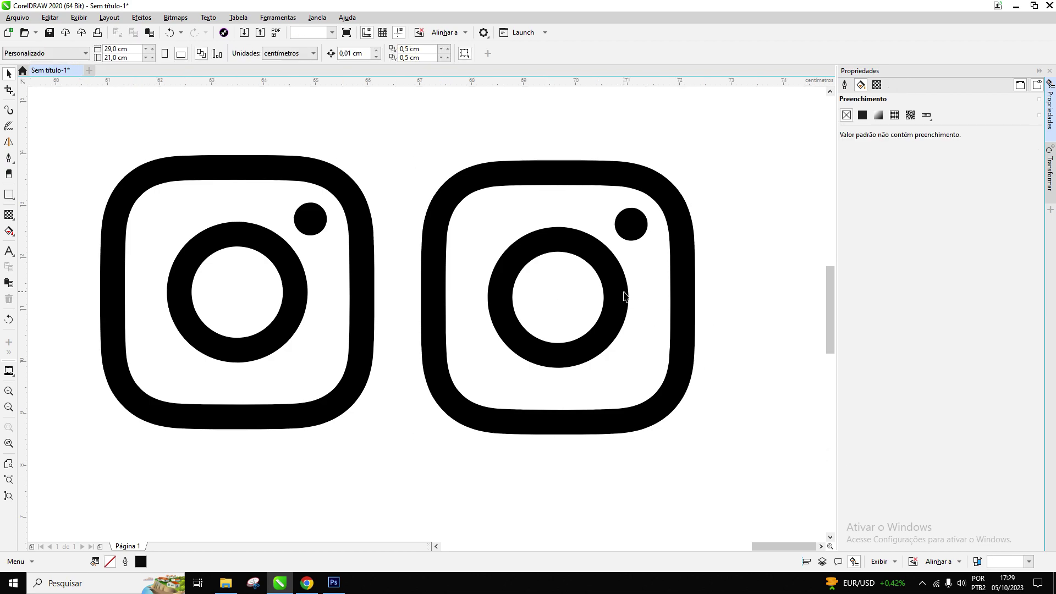
Convert the right-hand copy into a 100 dpi bitmap (208 × 208 pixels)
{"action": "left_click", "coordinate": [415, 248]}
{"action": "left_click", "coordinate": [175, 17]}
{"action": "left_click", "coordinate": [198, 32]}
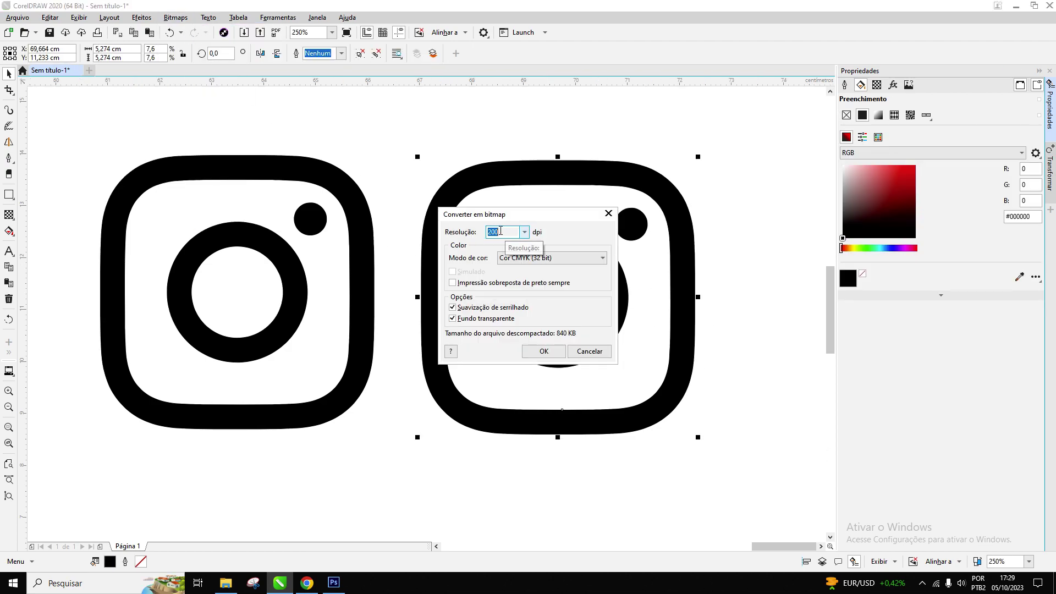
{"action": "type", "text": "100"}
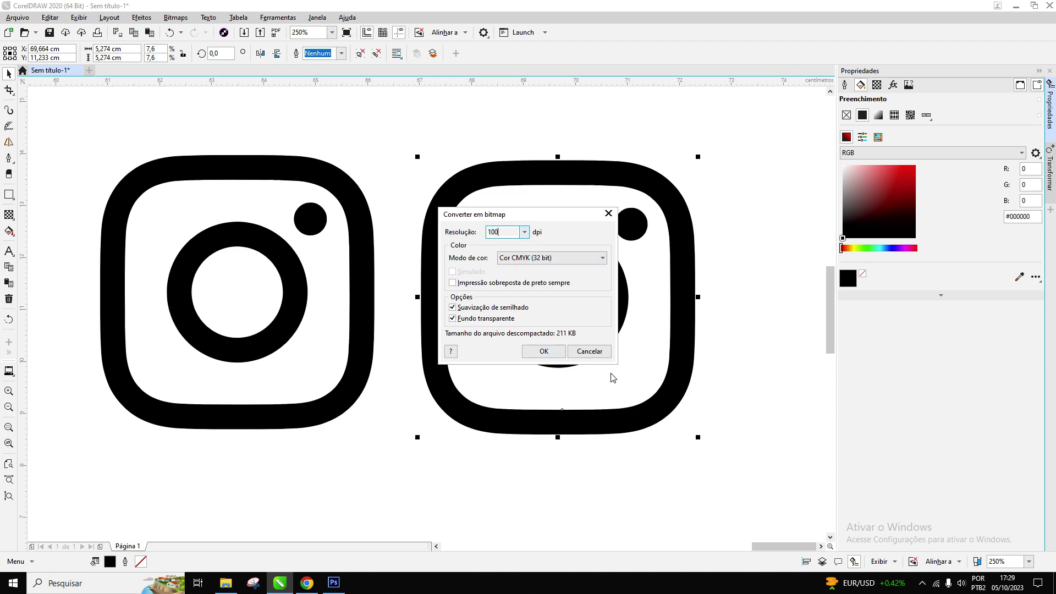
{"action": "left_click", "coordinate": [543, 351]}
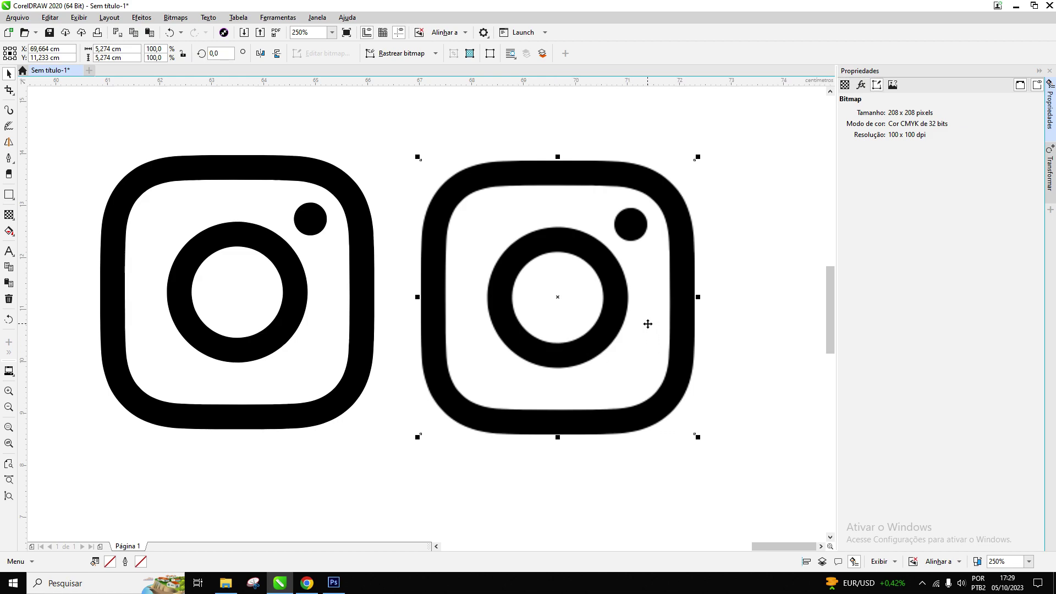
Restore the bitmap's properties and zoom in to inspect its pixel edges
{"action": "left_click", "coordinate": [750, 237]}
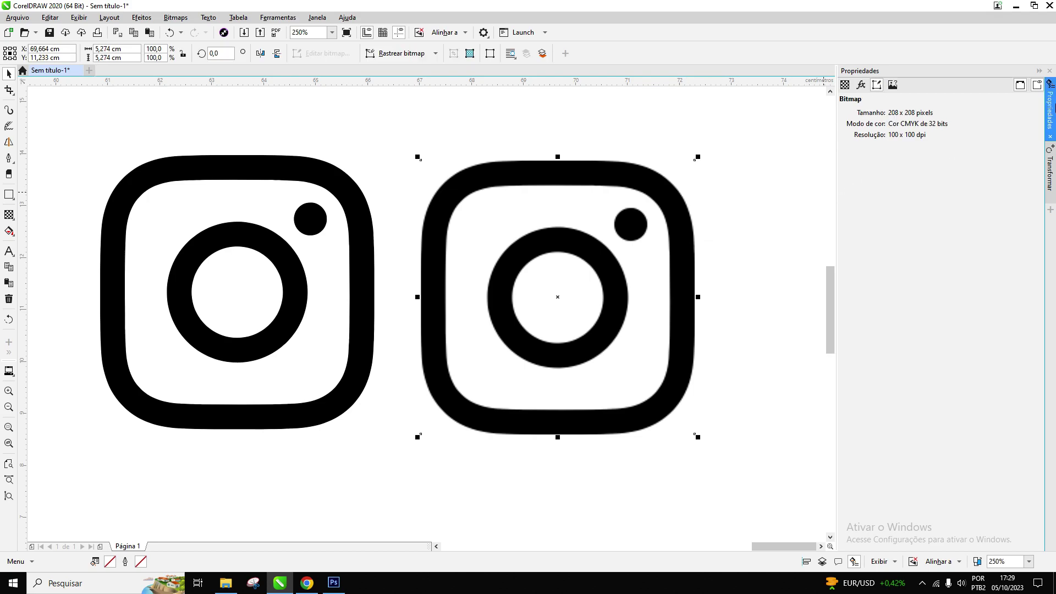
{"action": "left_click", "coordinate": [1050, 106]}
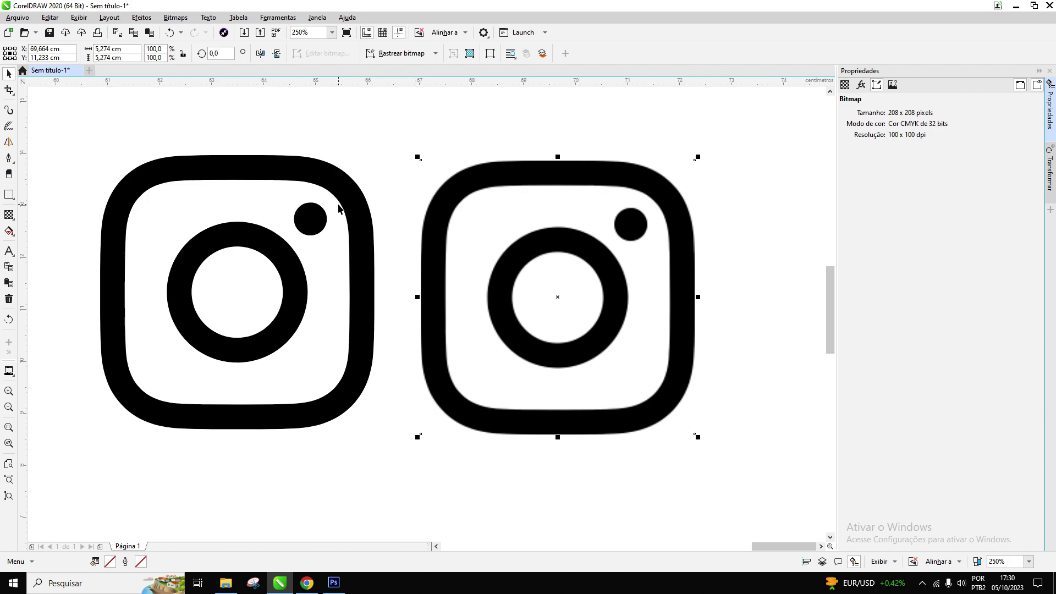
{"action": "scroll", "coordinate": [577, 229], "scroll_direction": "up", "scroll_amount": 2}
{"action": "scroll", "coordinate": [578, 229], "scroll_direction": "up", "scroll_amount": 2}
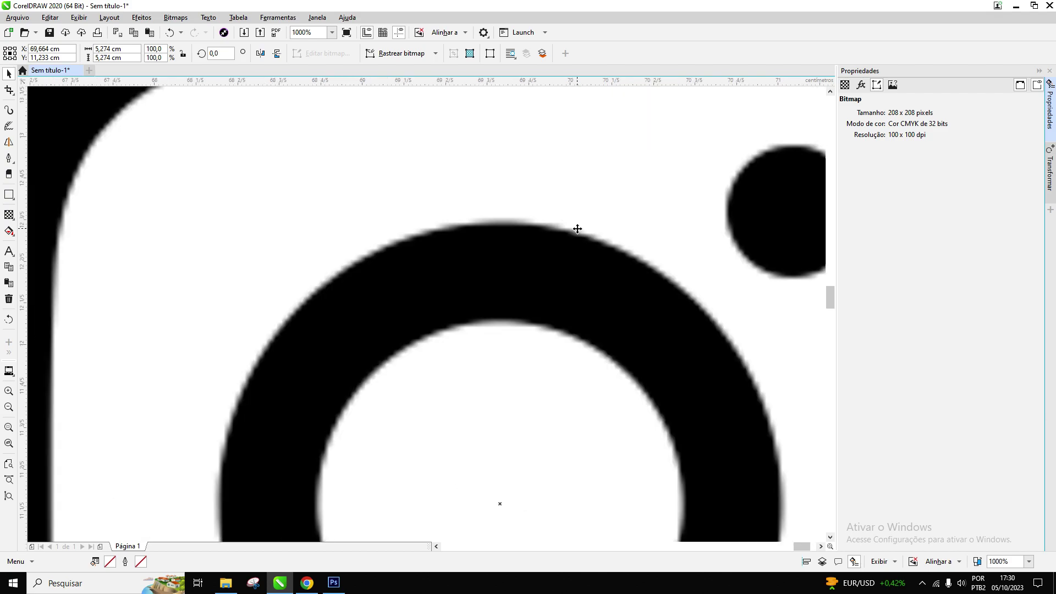
{"action": "scroll", "coordinate": [577, 229], "scroll_direction": "up", "scroll_amount": 2}
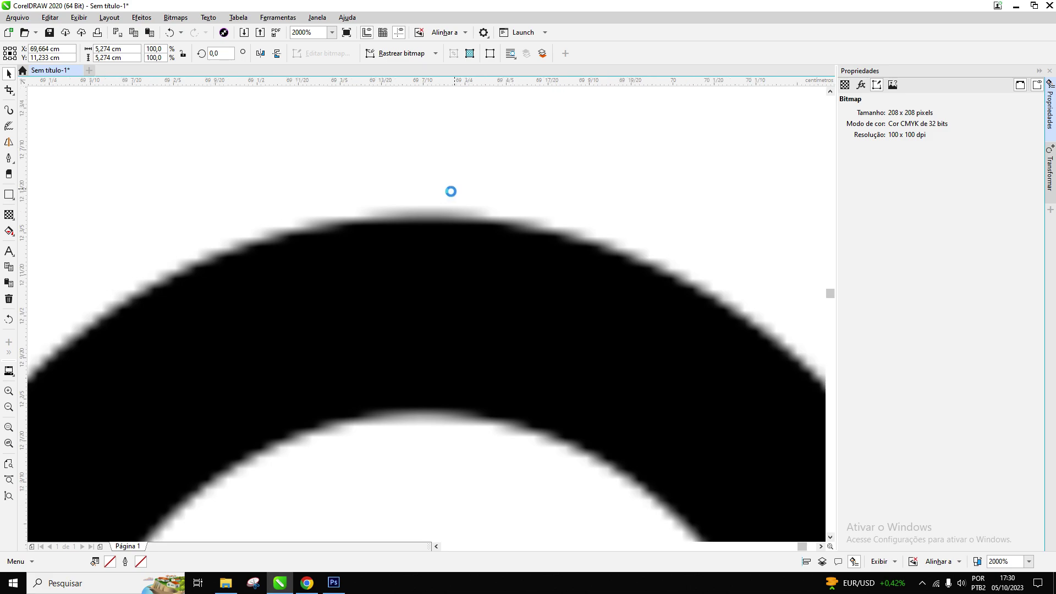
{"action": "scroll", "coordinate": [450, 188], "scroll_direction": "up", "scroll_amount": 2}
{"action": "scroll", "coordinate": [433, 228], "scroll_direction": "up", "scroll_amount": 2}
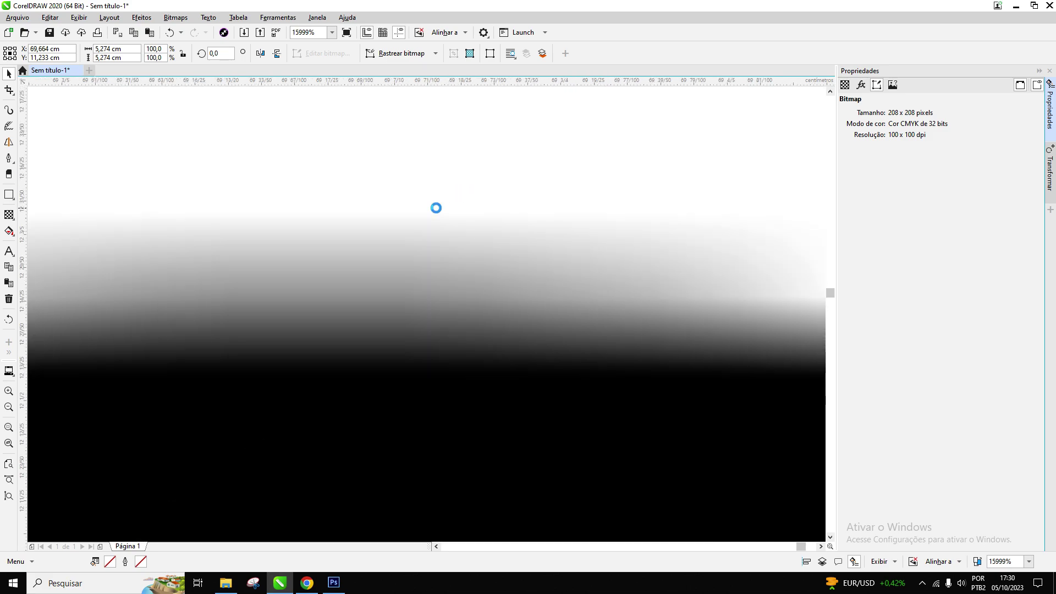
{"action": "scroll", "coordinate": [436, 208], "scroll_direction": "down", "scroll_amount": 2}
{"action": "scroll", "coordinate": [436, 208], "scroll_direction": "down", "scroll_amount": 2}
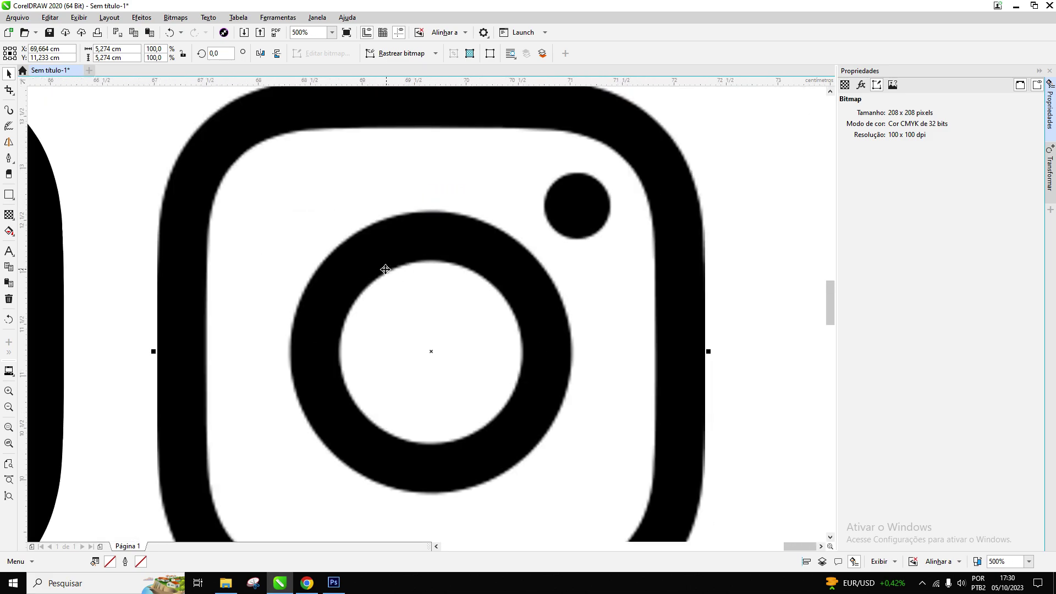
{"action": "scroll", "coordinate": [384, 269], "scroll_direction": "up", "scroll_amount": 1}
{"action": "scroll", "coordinate": [384, 269], "scroll_direction": "up", "scroll_amount": 1}
{"action": "scroll", "coordinate": [383, 269], "scroll_direction": "down", "scroll_amount": 3}
{"action": "scroll", "coordinate": [382, 269], "scroll_direction": "down", "scroll_amount": 2}
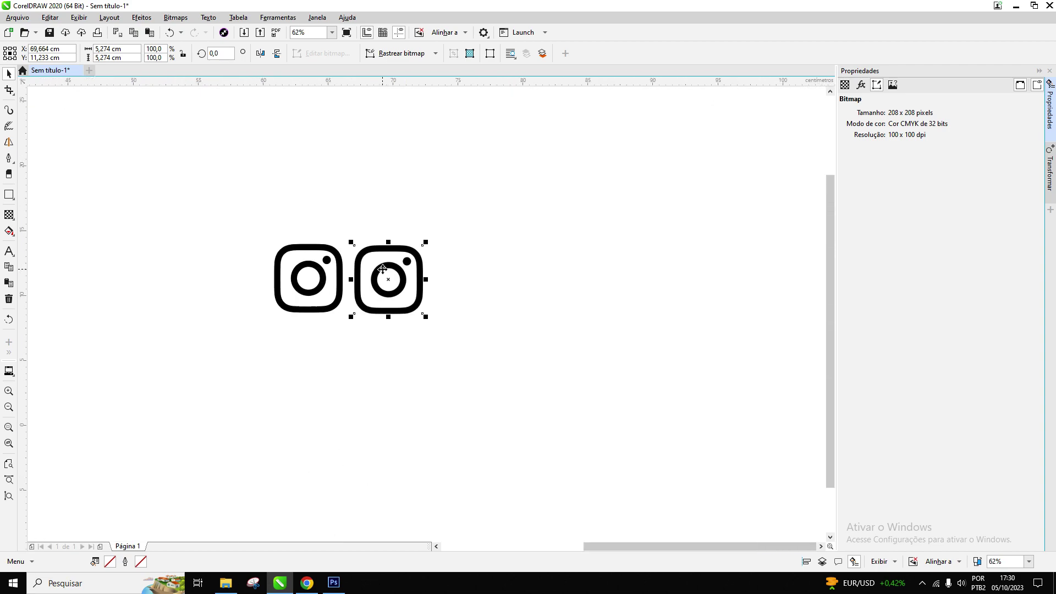
{"action": "scroll", "coordinate": [385, 259], "scroll_direction": "up", "scroll_amount": 1}
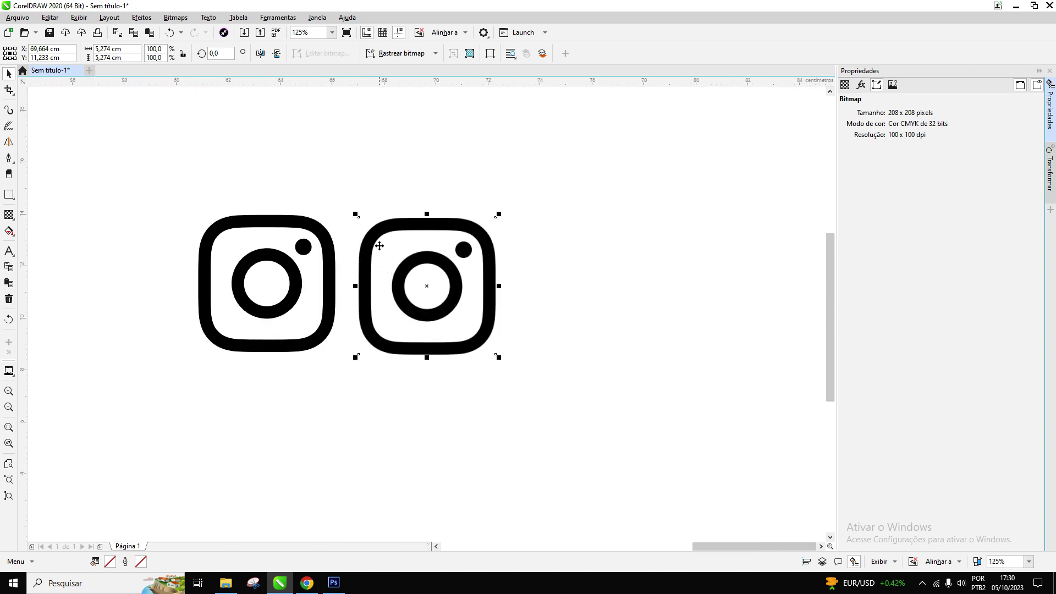
{"action": "scroll", "coordinate": [379, 246], "scroll_direction": "up", "scroll_amount": 1}
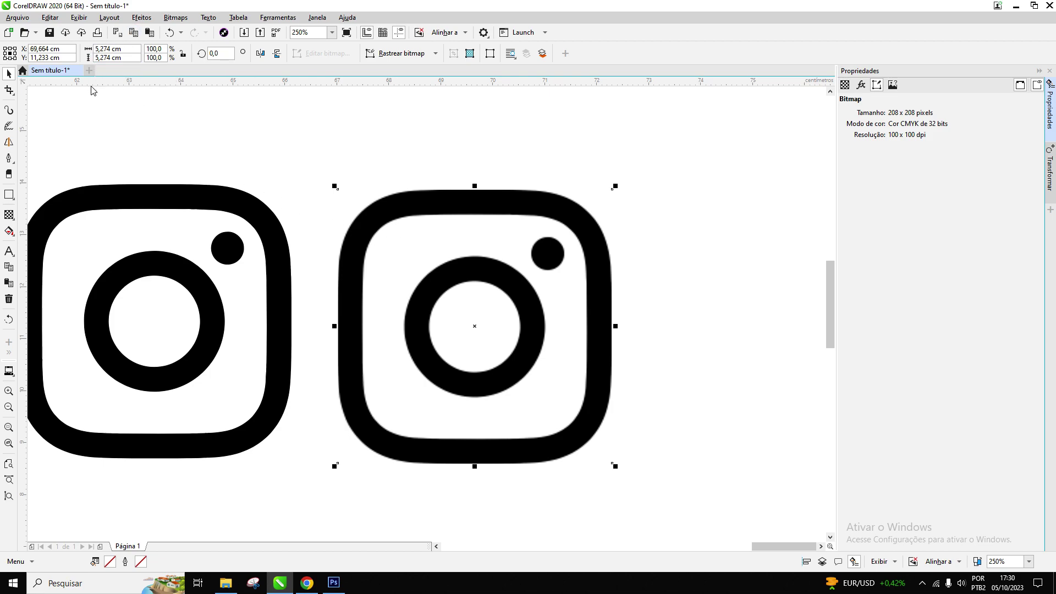
{"action": "scroll", "coordinate": [493, 277], "scroll_direction": "down", "scroll_amount": 1}
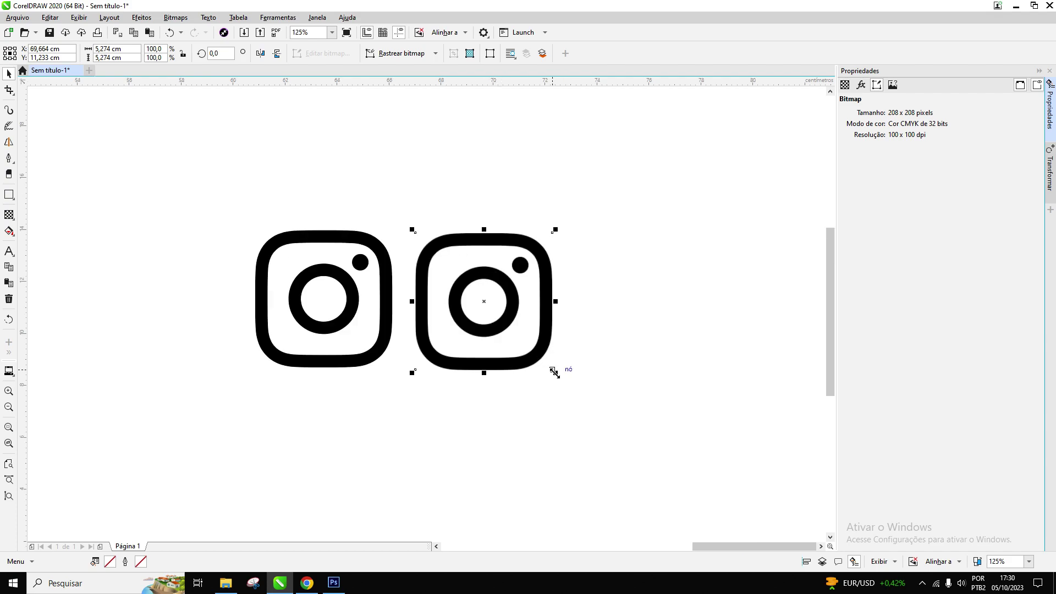
Enlarge the bitmap copy to about 39.9 cm, dropping it to 13 dpi
{"action": "left_click_drag", "start_coordinate": [555, 372], "coordinate": [728, 517]}
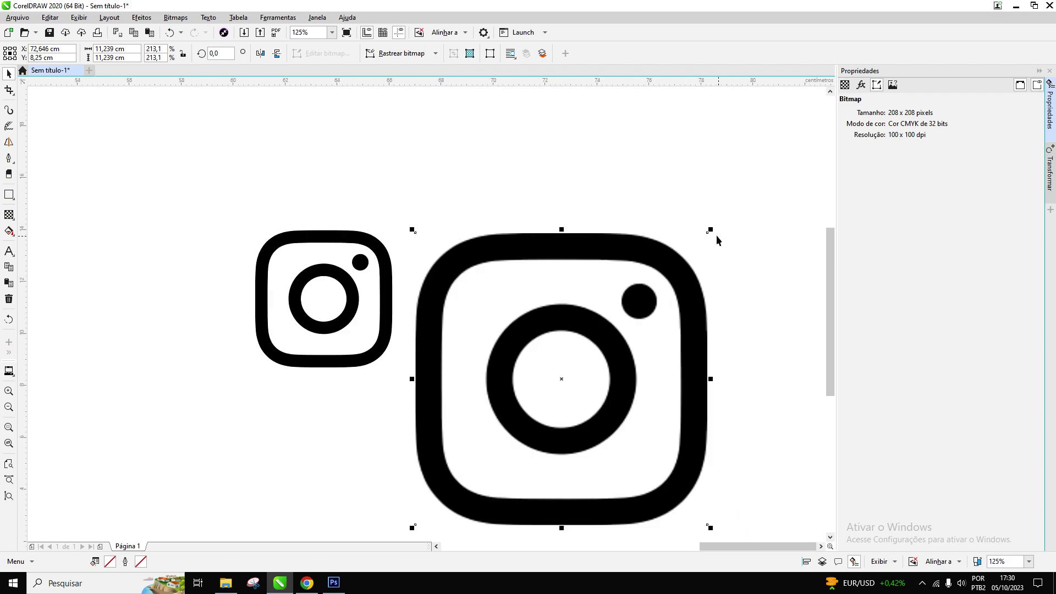
{"action": "left_click_drag", "start_coordinate": [714, 230], "coordinate": [834, 69]}
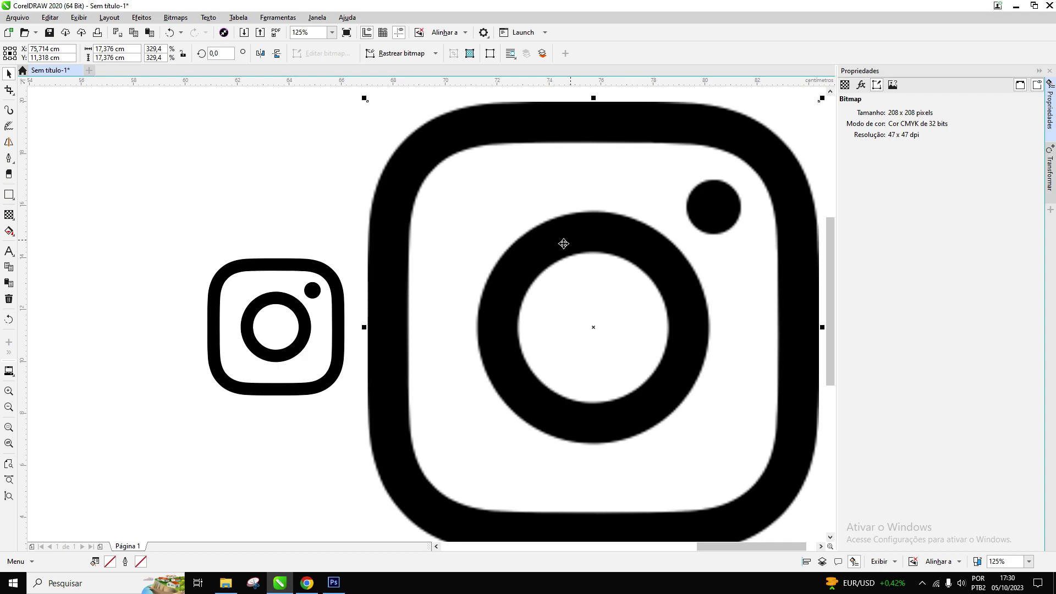
{"action": "scroll", "coordinate": [385, 250], "scroll_direction": "down", "scroll_amount": 2}
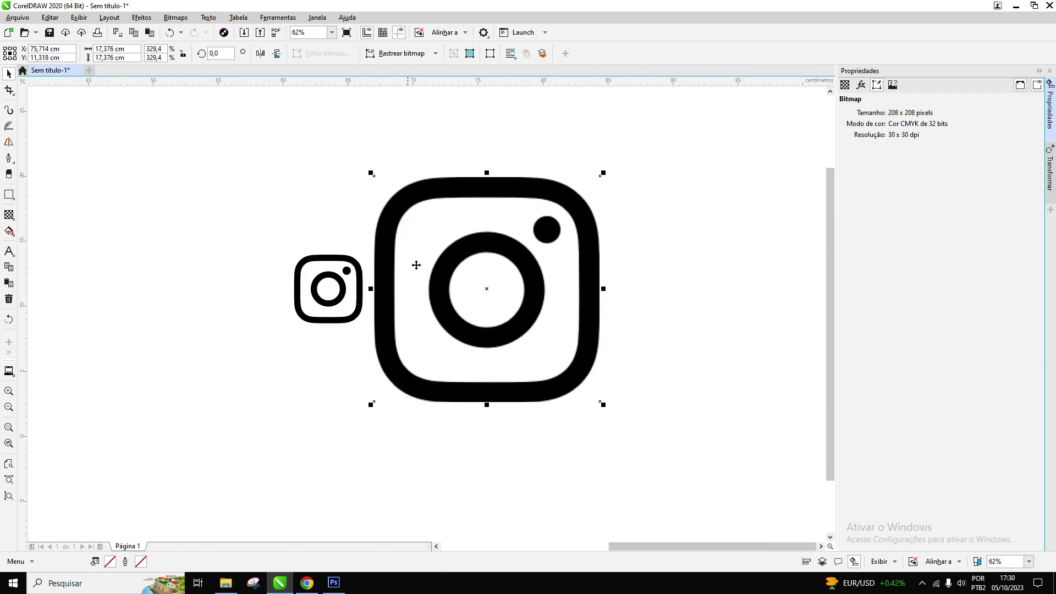
{"action": "scroll", "coordinate": [415, 266], "scroll_direction": "down", "scroll_amount": 2}
{"action": "left_click_drag", "start_coordinate": [516, 341], "coordinate": [660, 497]}
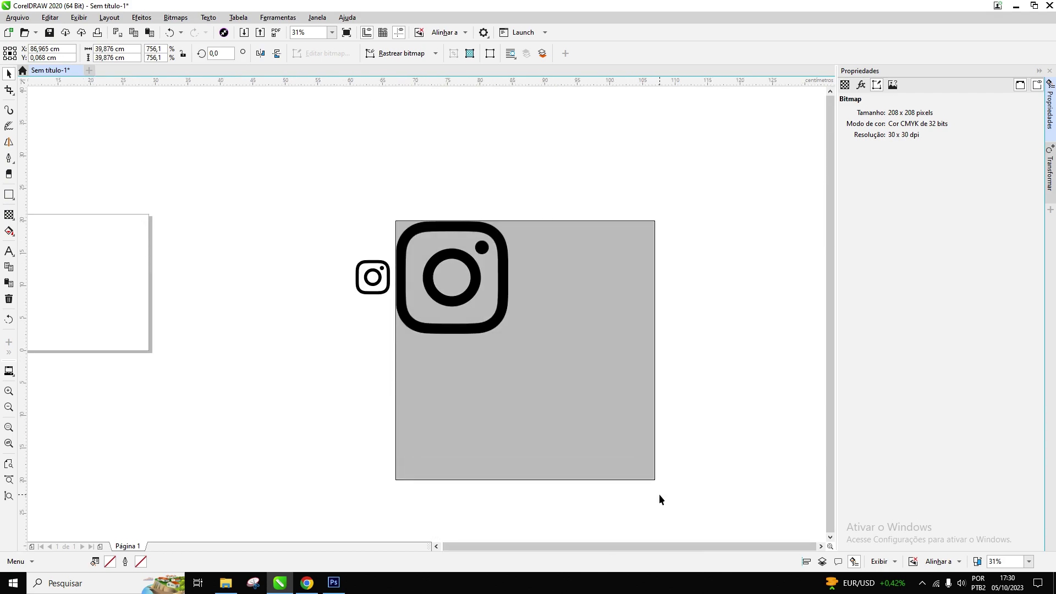
{"action": "scroll", "coordinate": [594, 243], "scroll_direction": "up", "scroll_amount": 1}
{"action": "scroll", "coordinate": [594, 243], "scroll_direction": "up", "scroll_amount": 1}
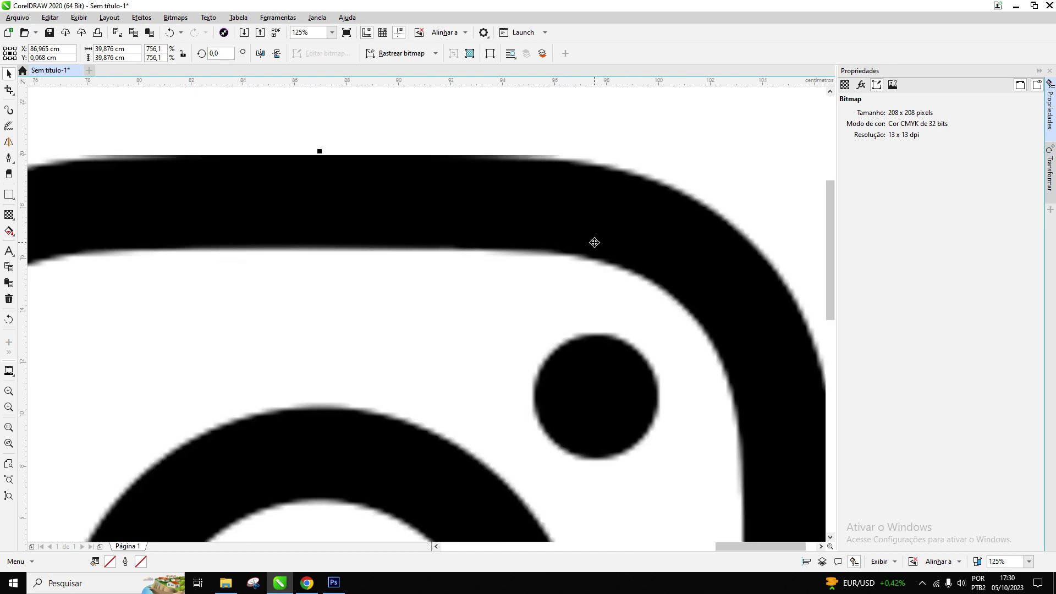
{"action": "scroll", "coordinate": [594, 242], "scroll_direction": "down", "scroll_amount": 2}
{"action": "scroll", "coordinate": [594, 242], "scroll_direction": "down", "scroll_amount": 1}
Scale the small vector icon up to 41.185 cm and level it with the bitmap
{"action": "left_click_drag", "start_coordinate": [411, 217], "coordinate": [501, 310]}
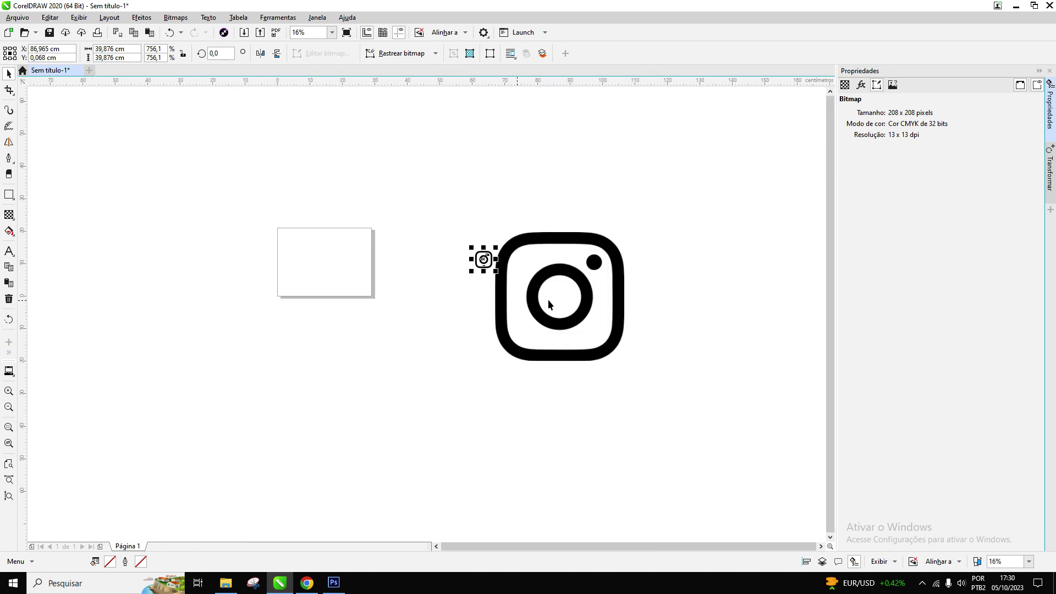
{"action": "left_click", "coordinate": [548, 303]}
{"action": "left_click_drag", "start_coordinate": [446, 215], "coordinate": [515, 300]}
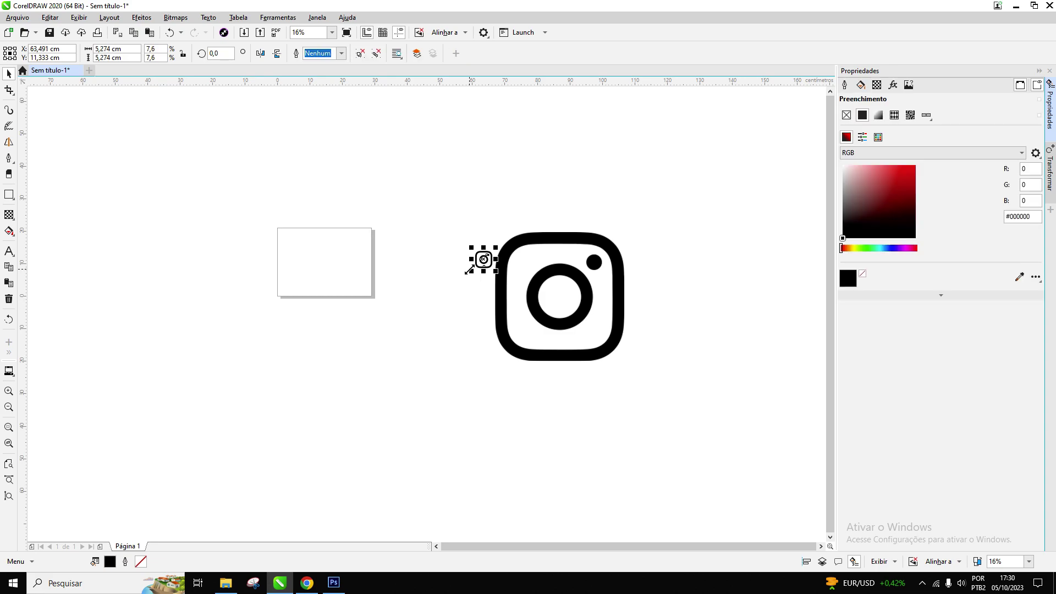
{"action": "left_click_drag", "start_coordinate": [469, 270], "coordinate": [354, 388]}
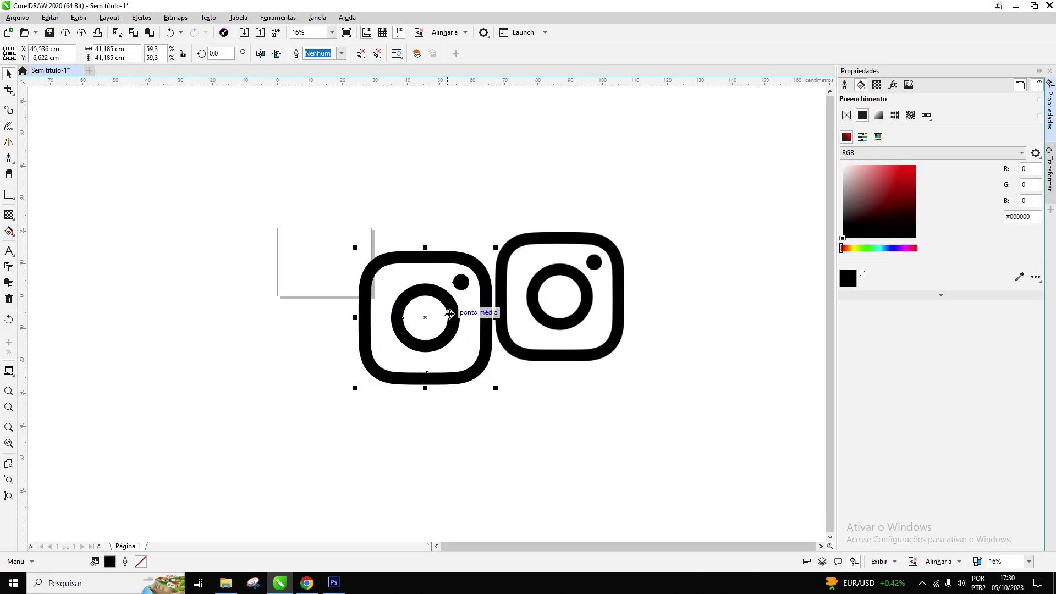
{"action": "left_click_drag", "start_coordinate": [450, 313], "coordinate": [450, 291]}
{"action": "scroll", "coordinate": [484, 288], "scroll_direction": "up", "scroll_amount": 2}
{"action": "scroll", "coordinate": [487, 273], "scroll_direction": "up", "scroll_amount": 2}
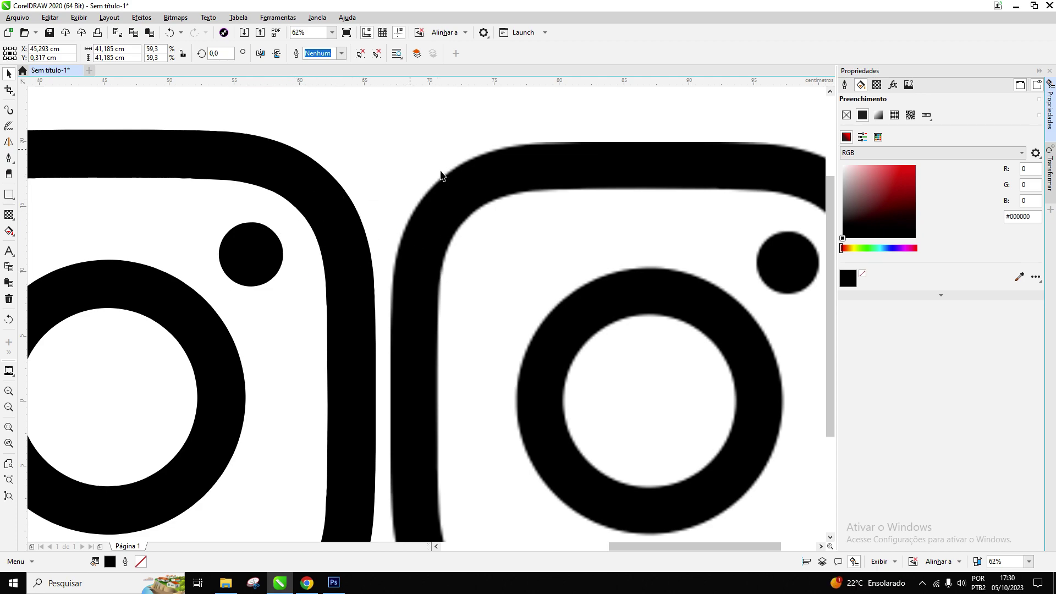
{"action": "left_click", "coordinate": [536, 253]}
{"action": "scroll", "coordinate": [469, 245], "scroll_direction": "down", "scroll_amount": 4}
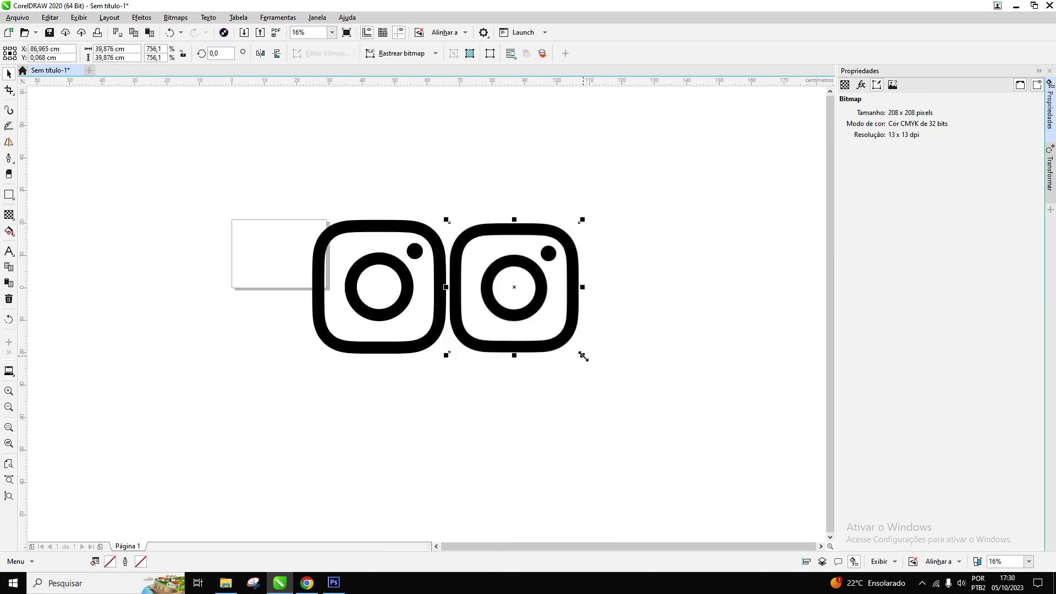
Shrink the bitmap copy in stages, about 5.6 cm and 1.7 cm, down to 0.851 cm
{"action": "mouse_move", "coordinate": [583, 356]}
{"action": "left_mouse_down"}
{"action": "mouse_move", "coordinate": [472, 245]}
{"action": "mouse_move", "coordinate": [472, 287]}
{"action": "left_mouse_up"}
{"action": "scroll", "coordinate": [472, 286], "scroll_direction": "up", "scroll_amount": 6}
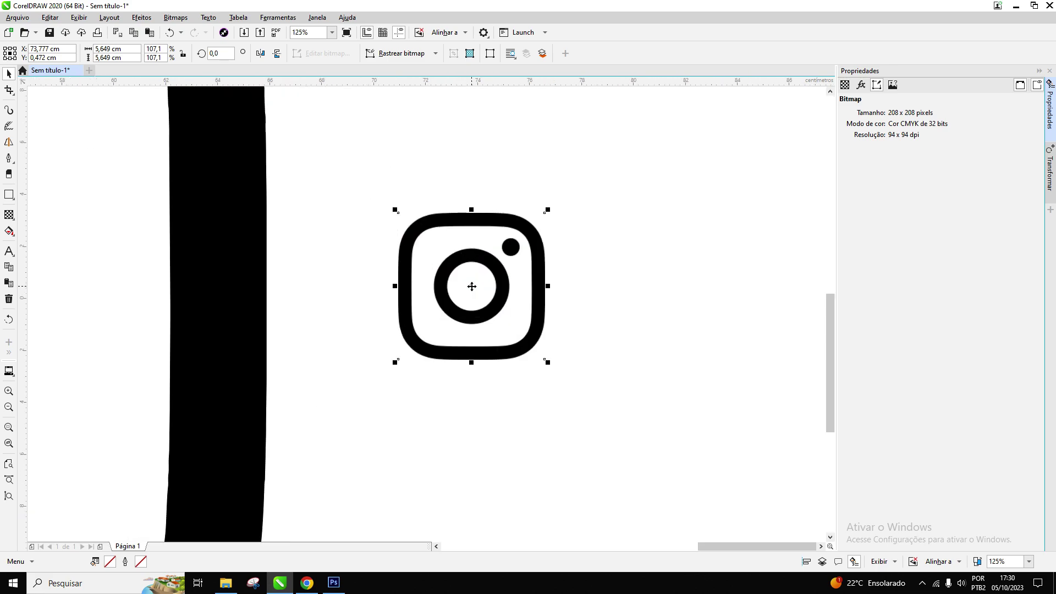
{"action": "scroll", "coordinate": [472, 287], "scroll_direction": "up", "scroll_amount": 2}
{"action": "left_click_drag", "start_coordinate": [619, 144], "coordinate": [413, 351]}
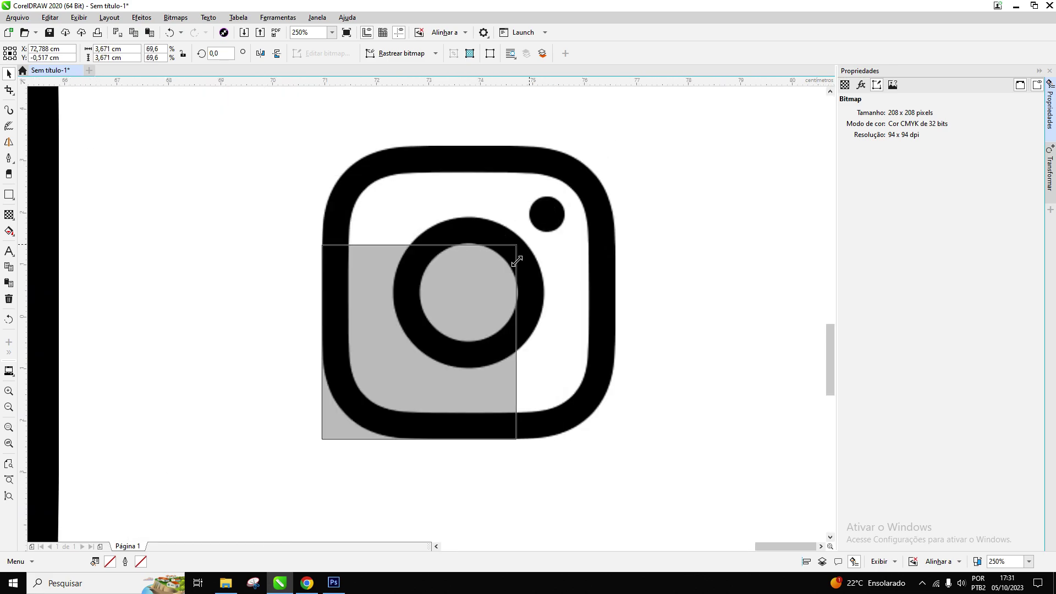
{"action": "scroll", "coordinate": [353, 396], "scroll_direction": "up", "scroll_amount": 2}
{"action": "scroll", "coordinate": [353, 396], "scroll_direction": "down", "scroll_amount": 1}
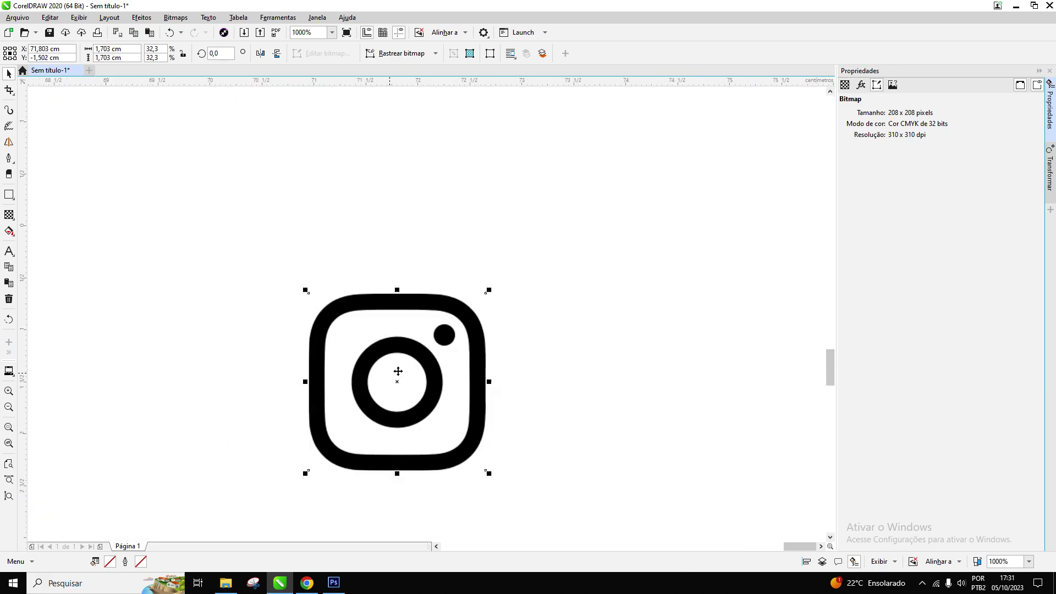
{"action": "scroll", "coordinate": [401, 374], "scroll_direction": "down", "scroll_amount": 2}
{"action": "left_click_drag", "start_coordinate": [432, 342], "coordinate": [410, 367]}
{"action": "scroll", "coordinate": [392, 381], "scroll_direction": "up", "scroll_amount": 4}
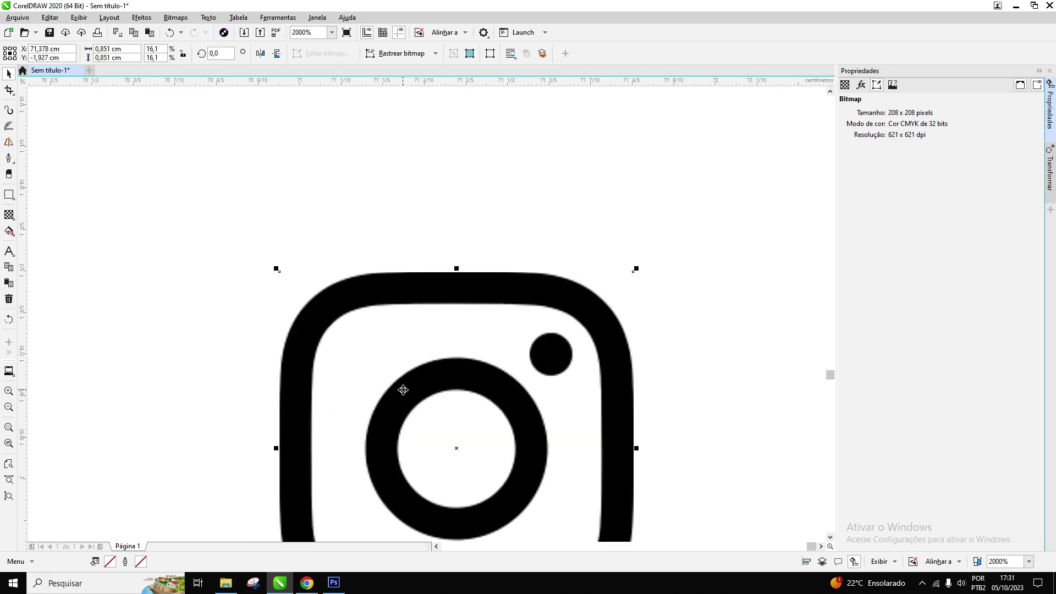
{"action": "scroll", "coordinate": [572, 322], "scroll_direction": "down", "scroll_amount": 3}
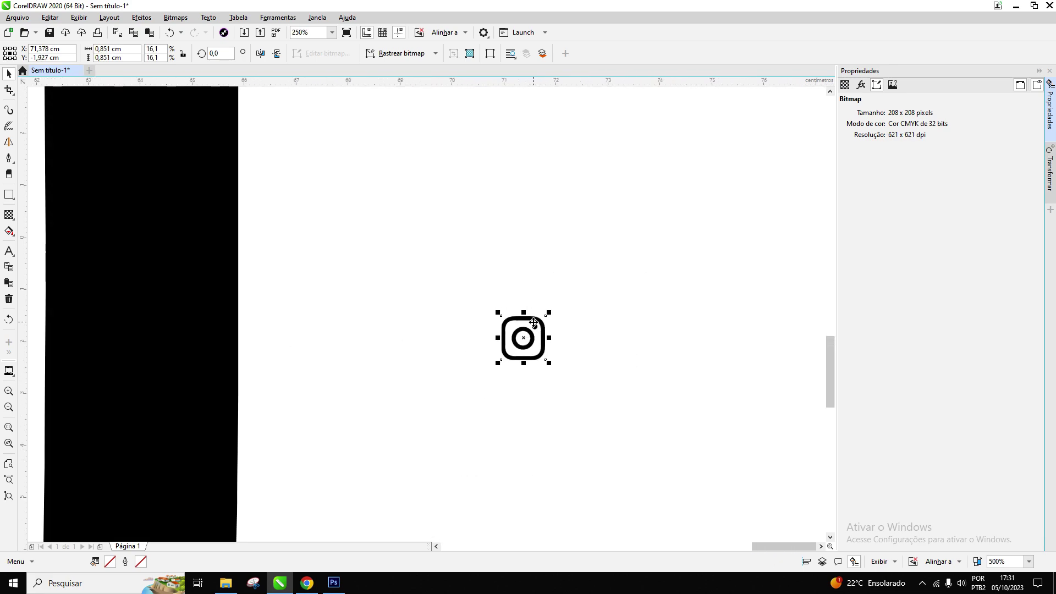
{"action": "scroll", "coordinate": [534, 322], "scroll_direction": "down", "scroll_amount": 1}
{"action": "scroll", "coordinate": [534, 323], "scroll_direction": "down", "scroll_amount": 1}
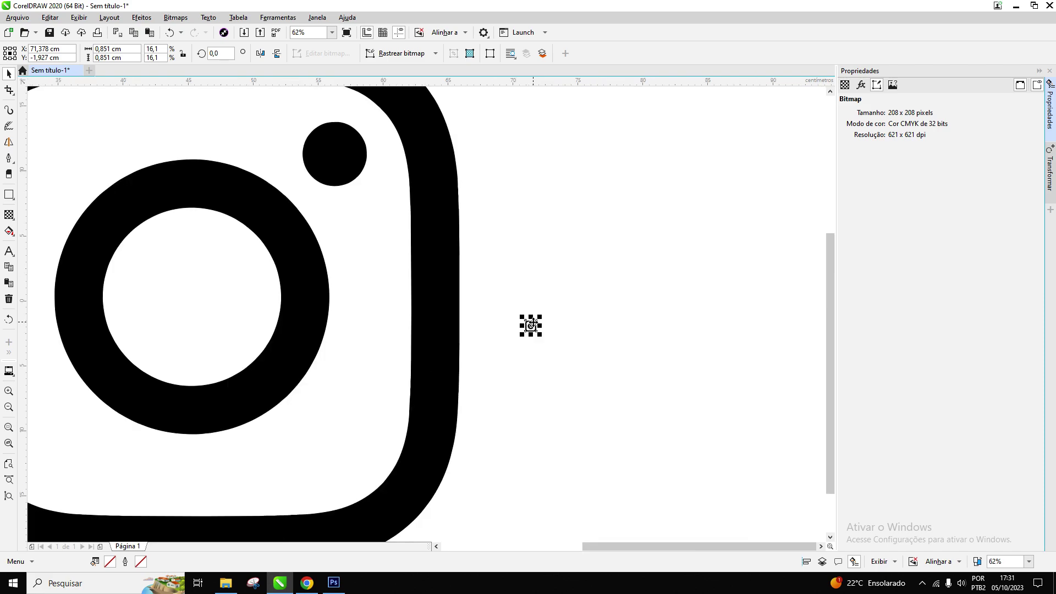
Re-enlarge the bitmap to 40.996 cm (777.3%) to match the vector icon
{"action": "left_click_drag", "start_coordinate": [542, 317], "coordinate": [760, 132]}
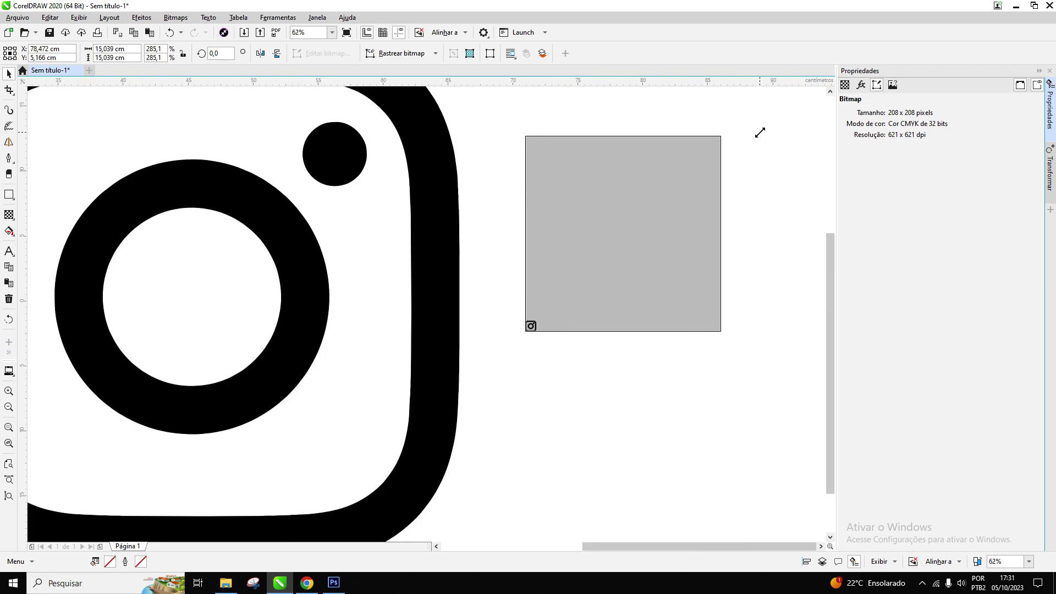
{"action": "scroll", "coordinate": [528, 270], "scroll_direction": "down", "scroll_amount": 2}
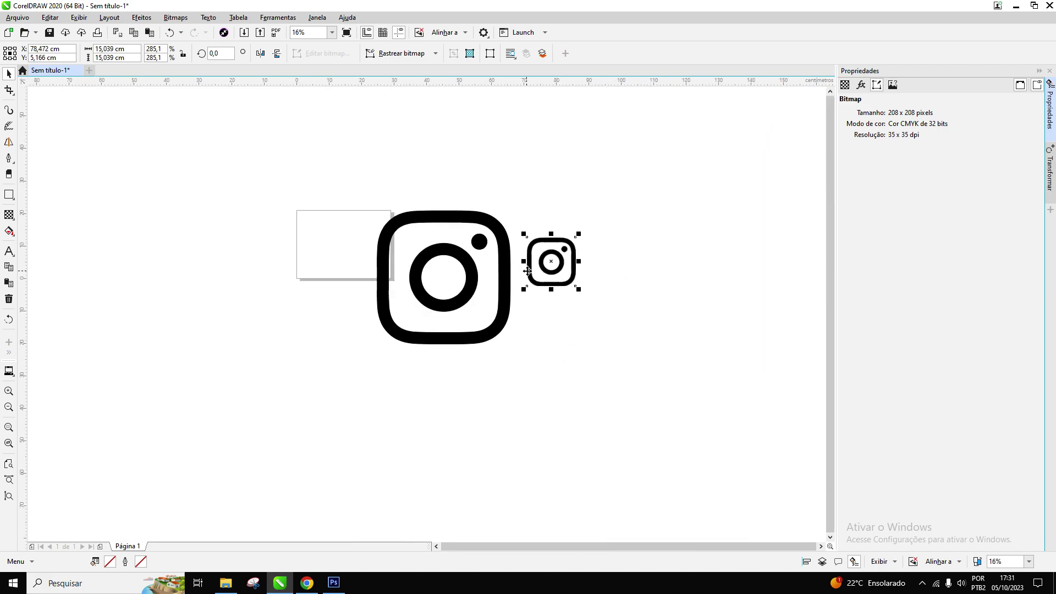
{"action": "left_click_drag", "start_coordinate": [578, 286], "coordinate": [633, 344]}
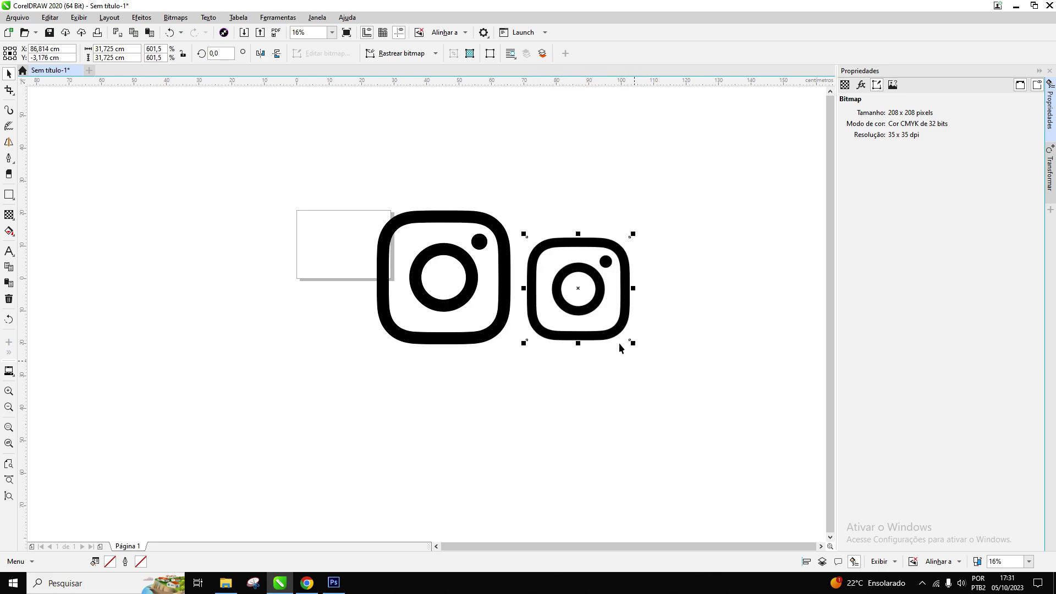
{"action": "left_click_drag", "start_coordinate": [632, 233], "coordinate": [658, 210]}
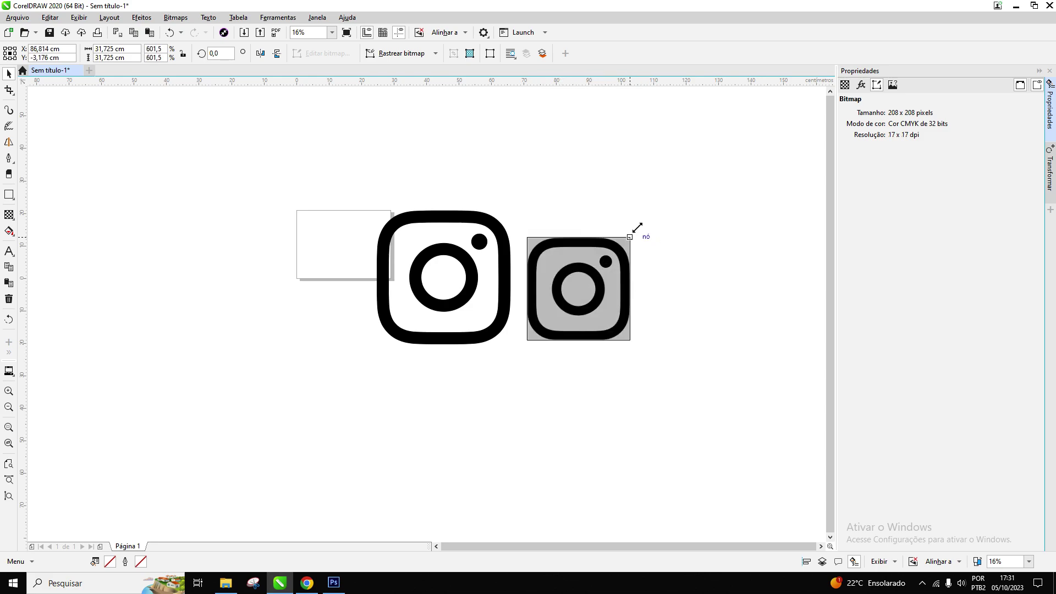
{"action": "left_click_drag", "start_coordinate": [609, 246], "coordinate": [603, 250]}
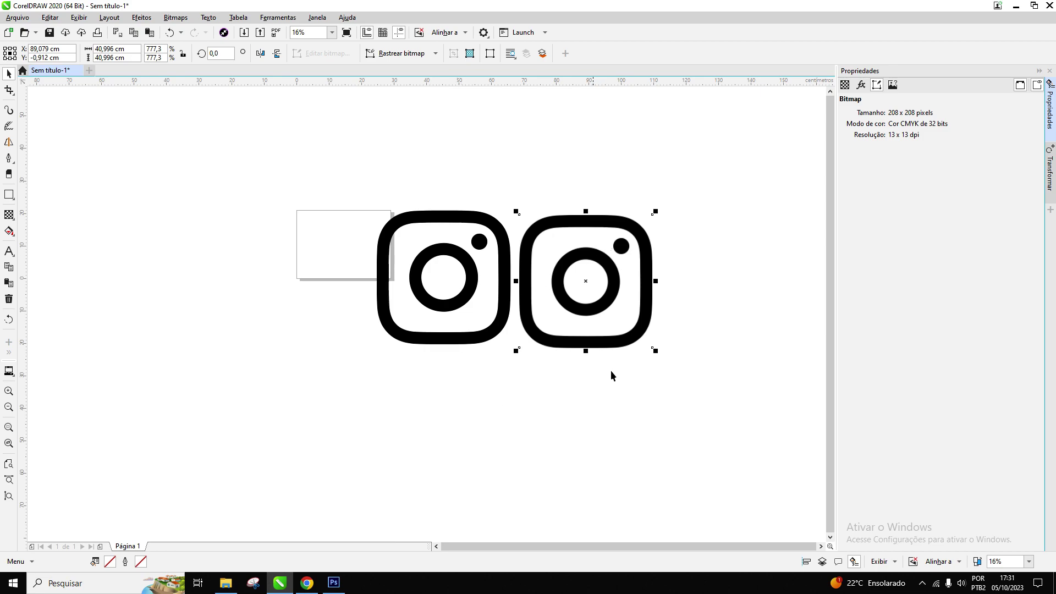
Raise the bitmap level with the vector icon, then move both icons right
{"action": "scroll", "coordinate": [528, 245], "scroll_direction": "up", "scroll_amount": 2}
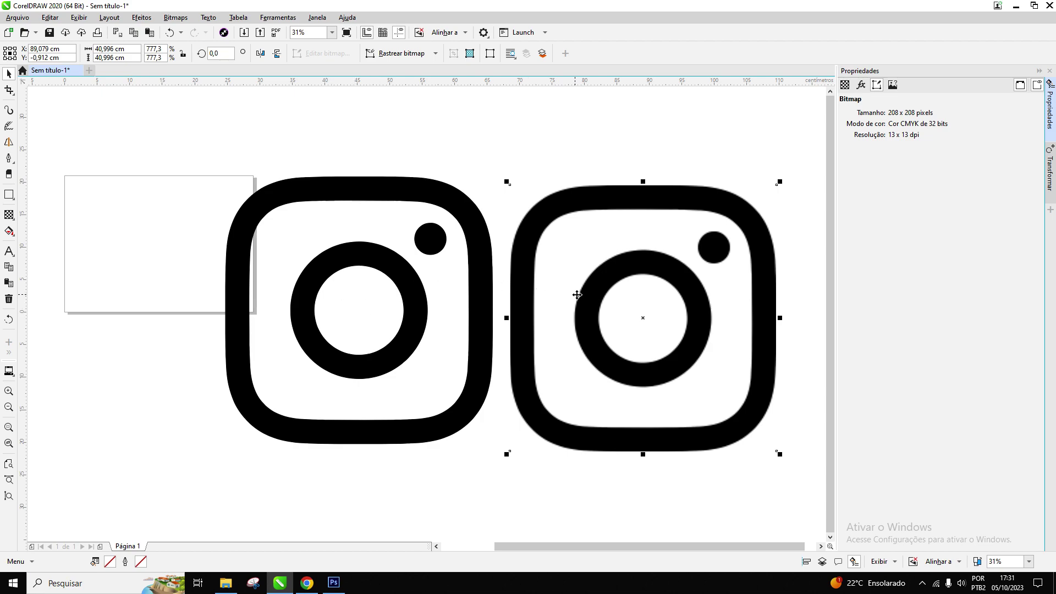
{"action": "left_click_drag", "start_coordinate": [605, 316], "coordinate": [606, 306]}
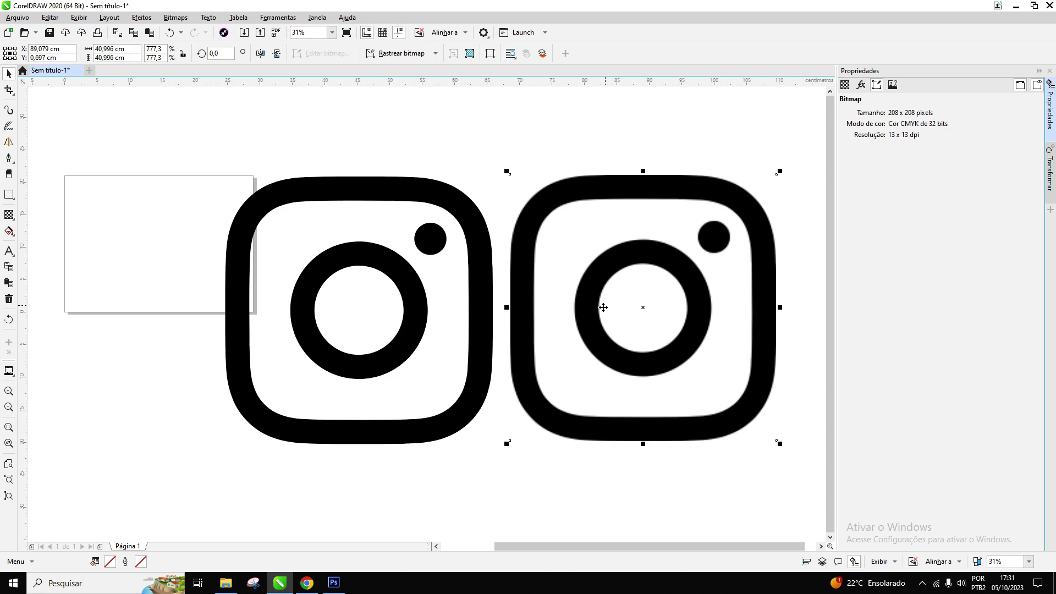
{"action": "left_click_drag", "start_coordinate": [582, 456], "coordinate": [738, 457]}
{"action": "left_click_drag", "start_coordinate": [810, 454], "coordinate": [827, 455]}
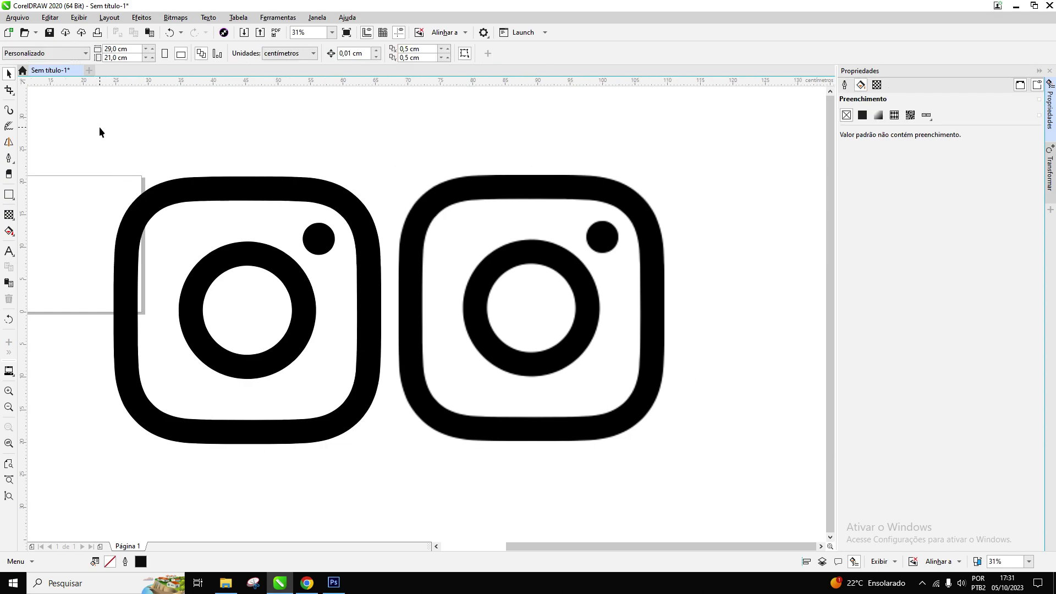
{"action": "left_click_drag", "start_coordinate": [99, 132], "coordinate": [724, 474]}
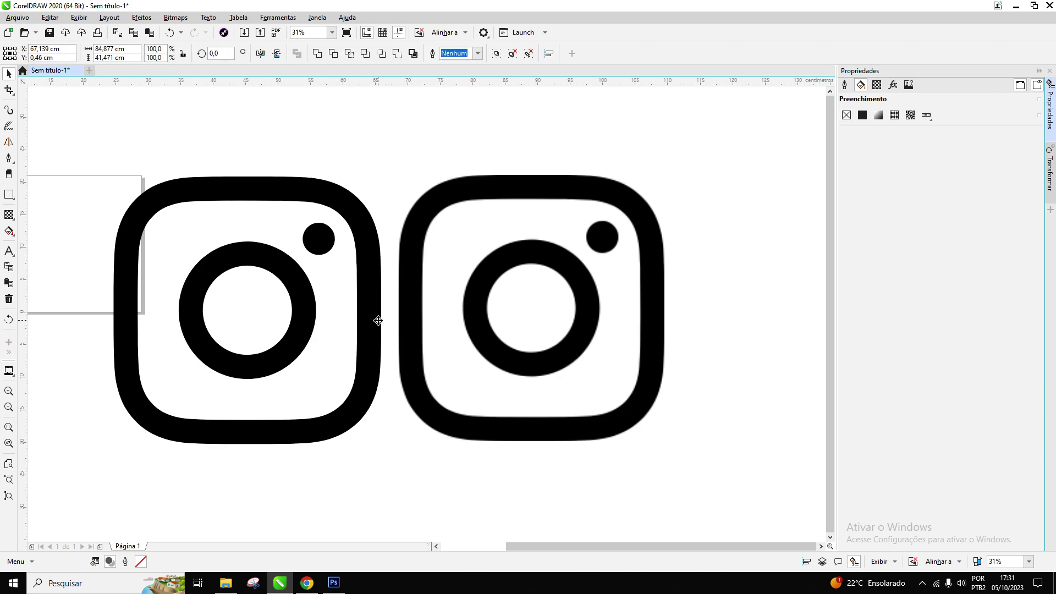
{"action": "left_click_drag", "start_coordinate": [378, 320], "coordinate": [471, 320]}
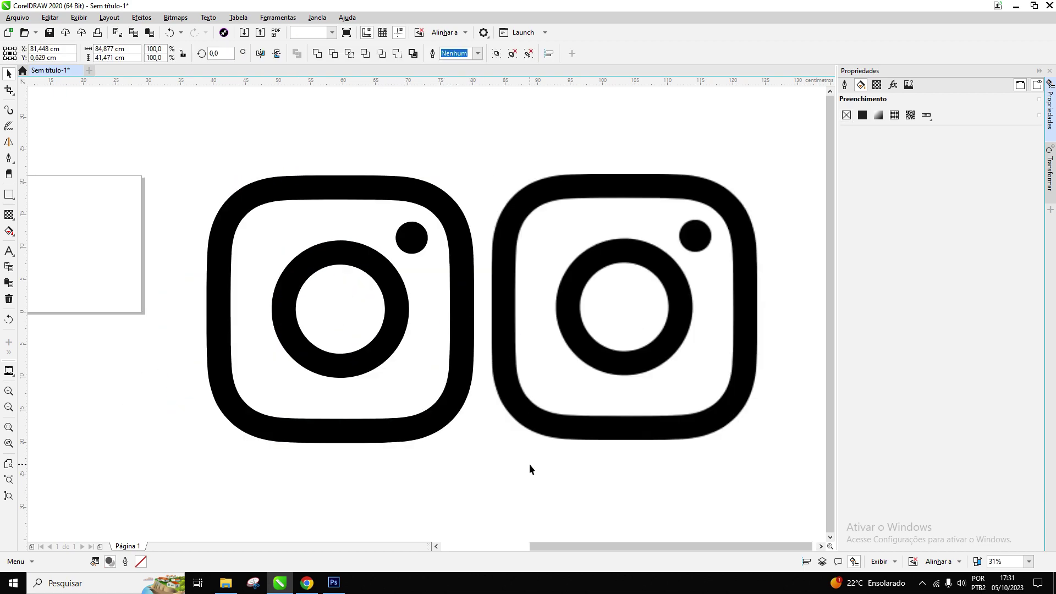
Move the bitmap icon further right, leaving a gap from the vector icon
{"action": "left_click", "coordinate": [529, 465]}
{"action": "left_click_drag", "start_coordinate": [770, 473], "coordinate": [846, 467]}
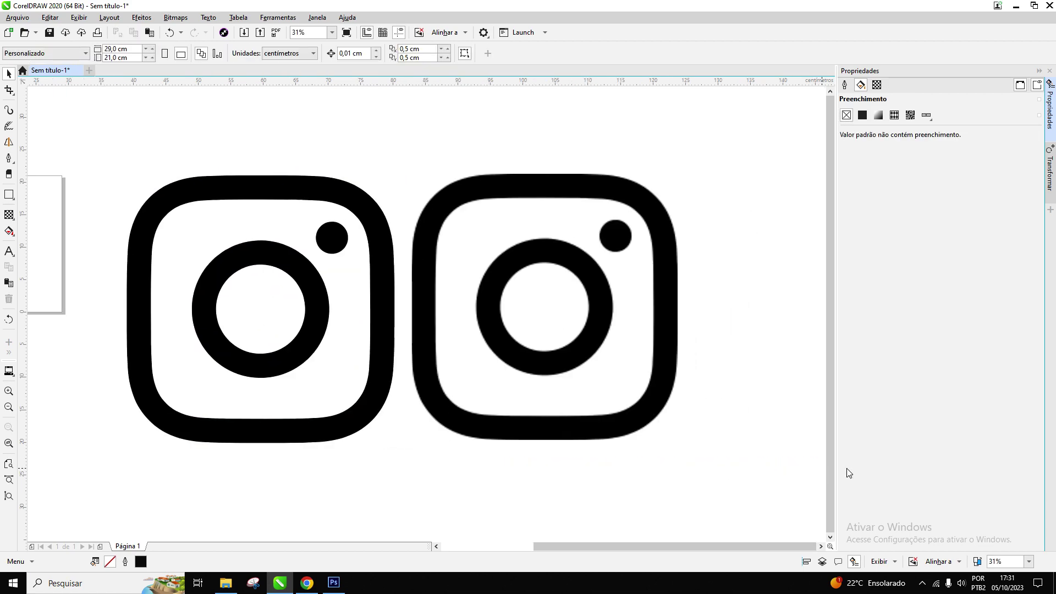
{"action": "left_click", "coordinate": [511, 353]}
{"action": "left_click_drag", "start_coordinate": [498, 281], "coordinate": [576, 282]}
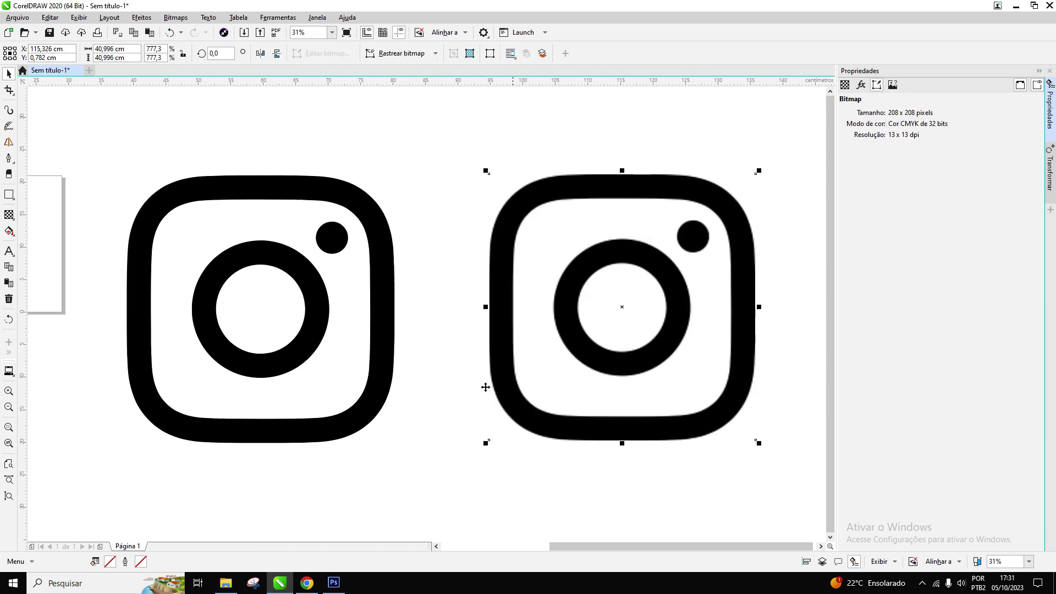
Trace the bitmap with Logotipo detalhado, removing a specified background colour
{"action": "right_click", "coordinate": [600, 277]}
{"action": "mouse_move", "coordinate": [648, 303]}
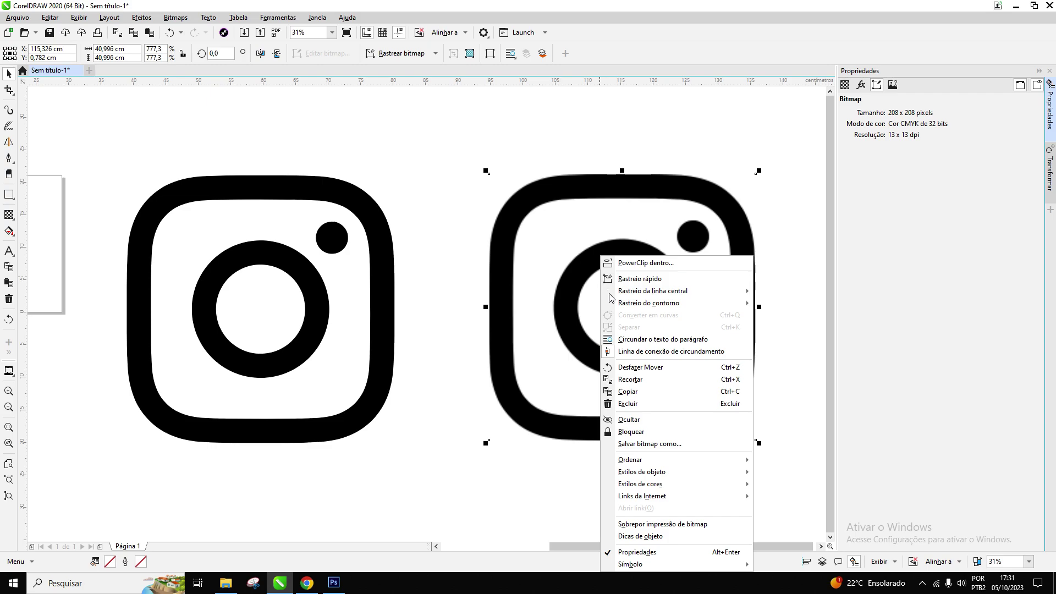
{"action": "left_click", "coordinate": [802, 329]}
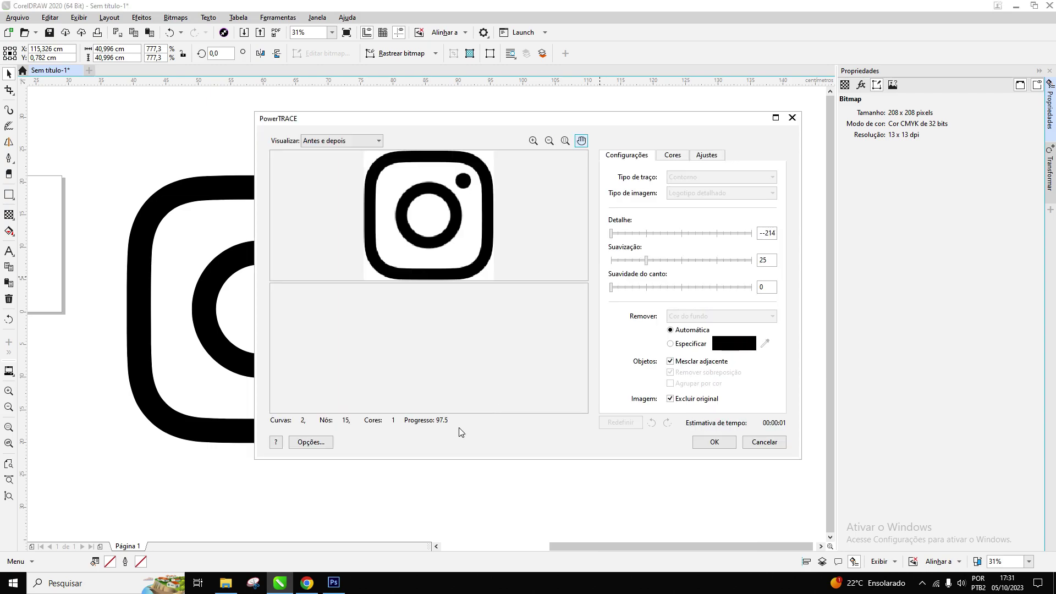
{"action": "left_click", "coordinate": [682, 345]}
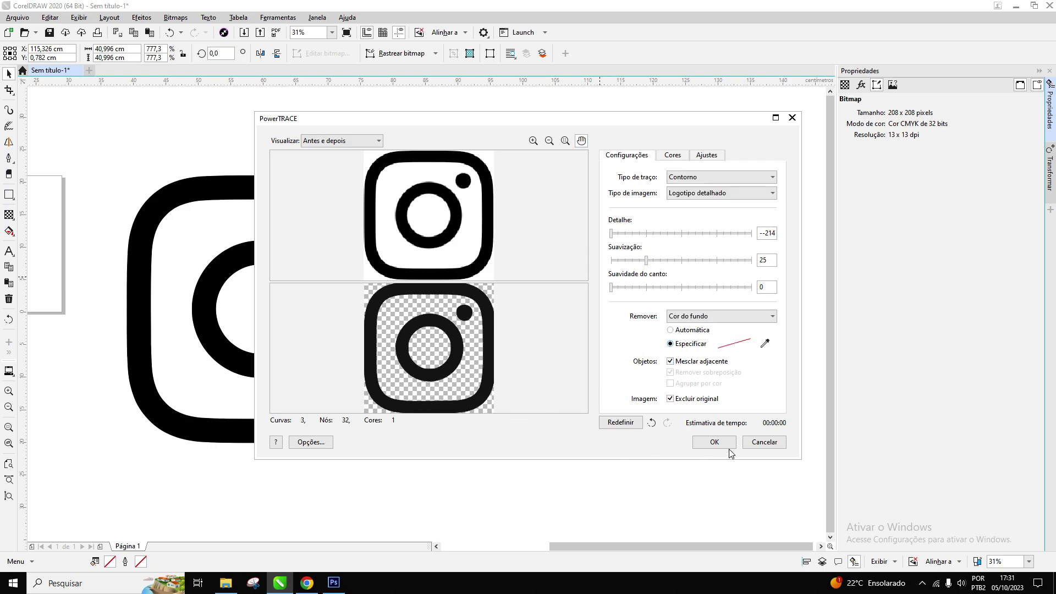
{"action": "left_click", "coordinate": [714, 441]}
Delete the original bitmap and place the traced vector beside the original icon
{"action": "scroll", "coordinate": [529, 334], "scroll_direction": "down", "scroll_amount": 2}
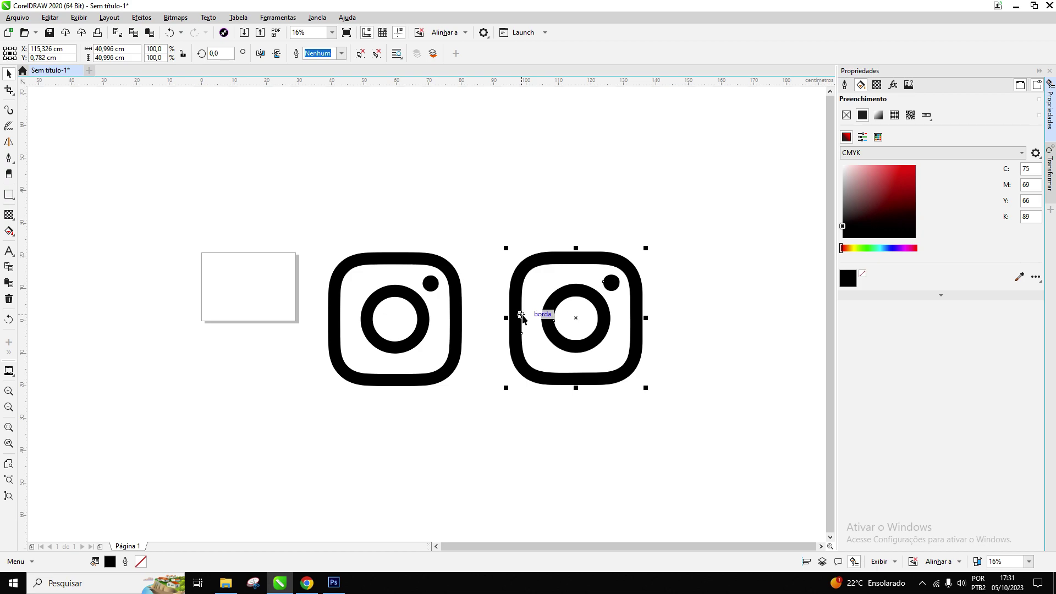
{"action": "left_click_drag", "start_coordinate": [548, 310], "coordinate": [663, 324]}
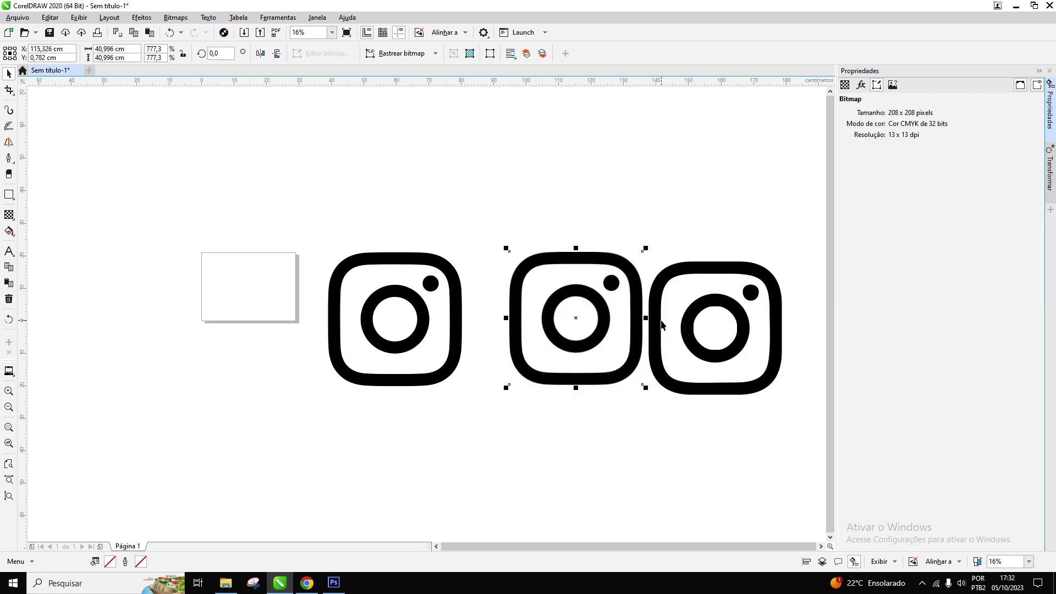
{"action": "key", "text": "Delete"}
{"action": "left_click", "coordinate": [660, 320]}
{"action": "left_click_drag", "start_coordinate": [661, 320], "coordinate": [487, 313]}
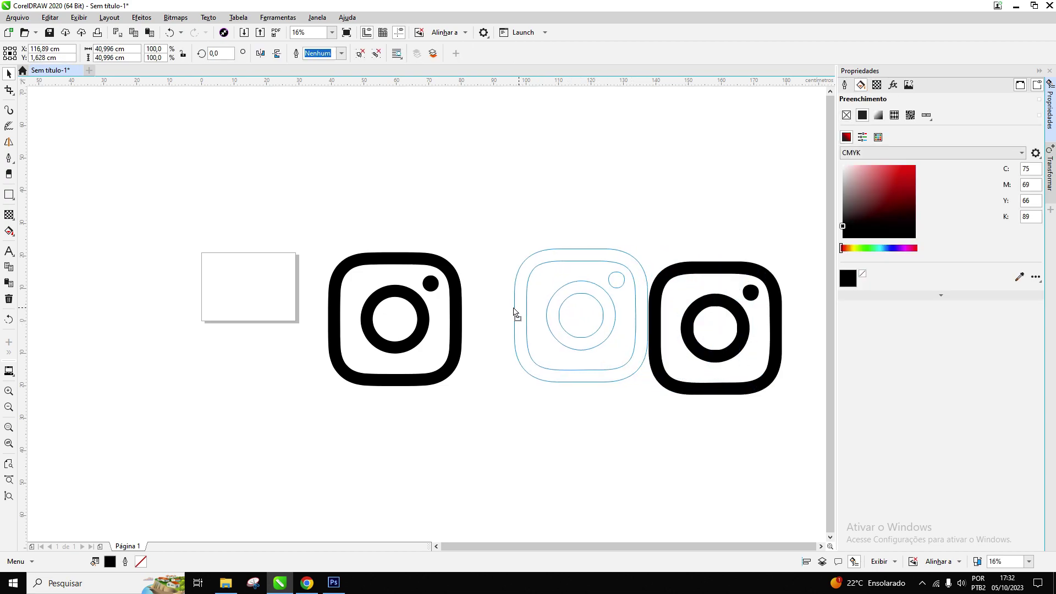
Deselect and zoom to compare the traced icon against the original vector
{"action": "scroll", "coordinate": [528, 306], "scroll_direction": "up", "scroll_amount": 2}
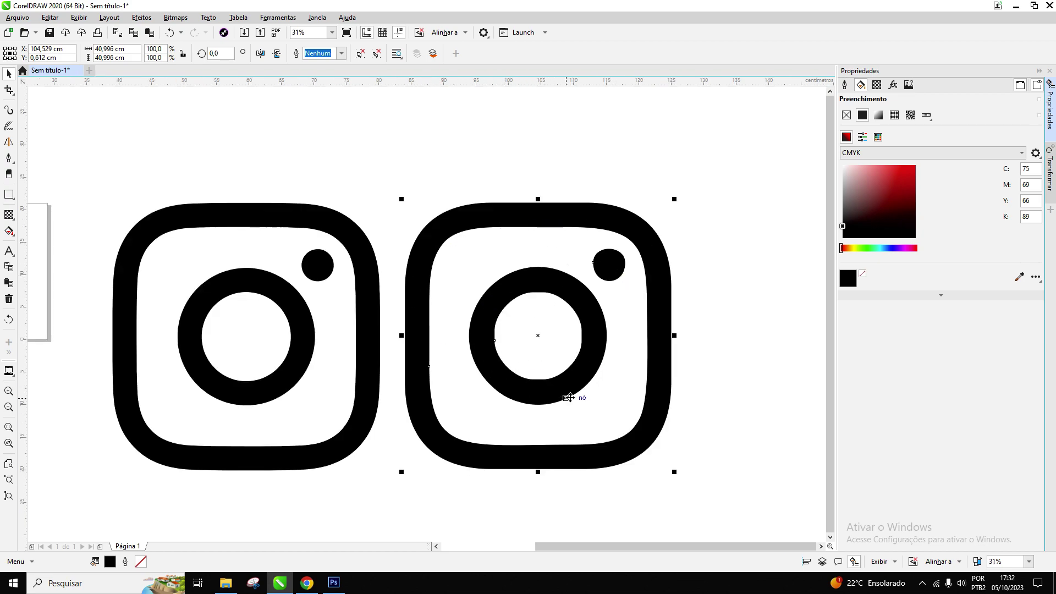
{"action": "scroll", "coordinate": [618, 256], "scroll_direction": "up", "scroll_amount": 1}
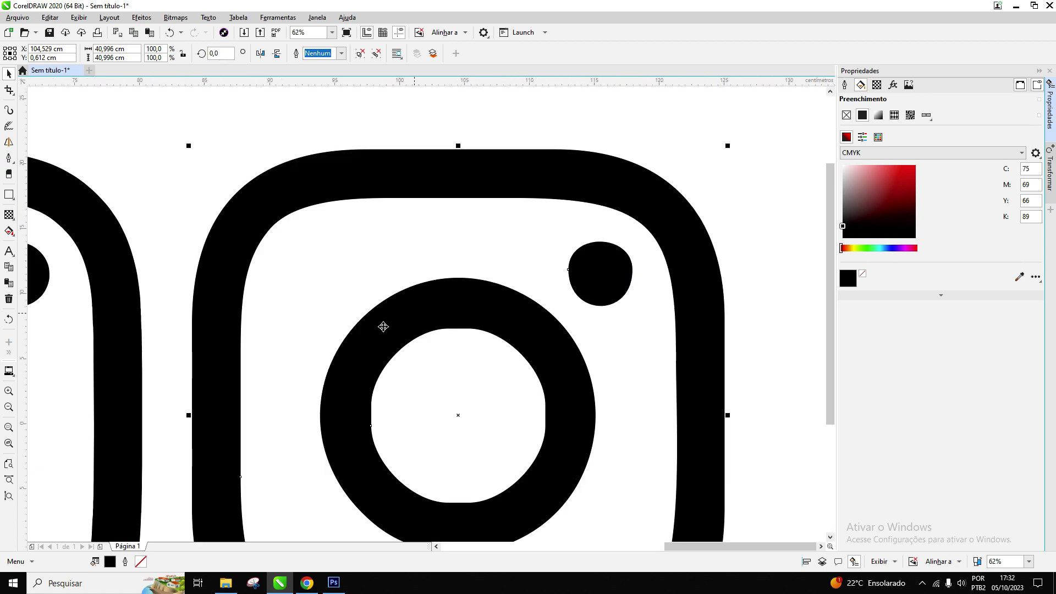
{"action": "scroll", "coordinate": [605, 268], "scroll_direction": "down", "scroll_amount": 1}
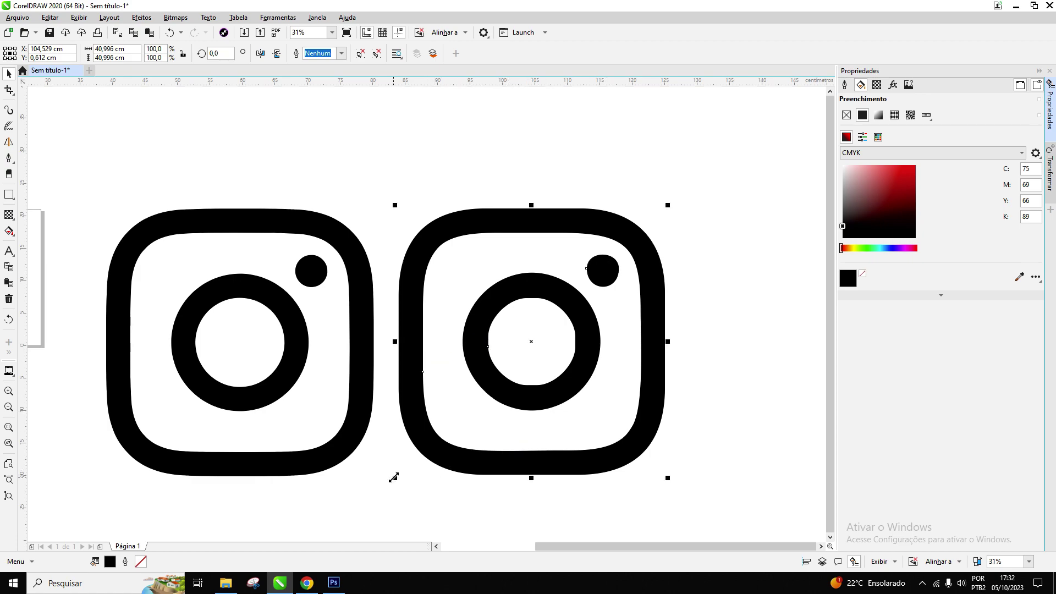
{"action": "left_click", "coordinate": [433, 208]}
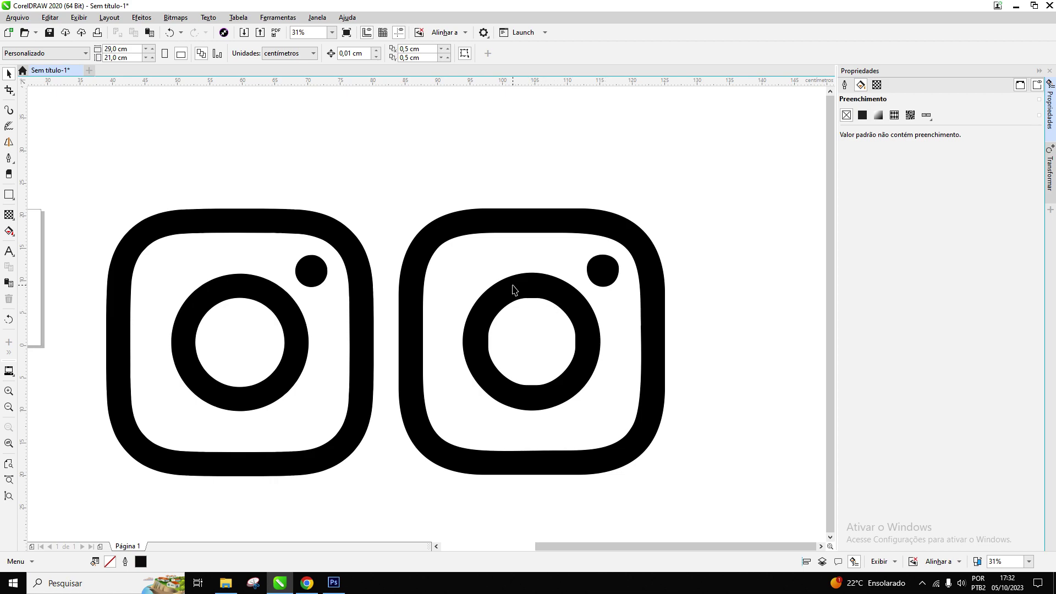
{"action": "scroll", "coordinate": [514, 290], "scroll_direction": "down", "scroll_amount": 2}
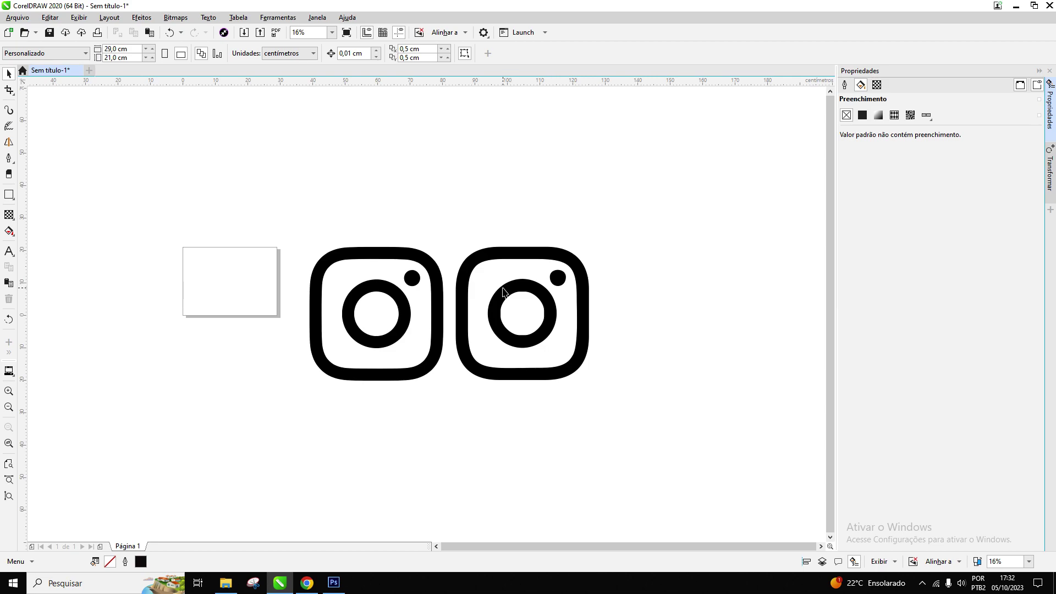
{"action": "scroll", "coordinate": [490, 310], "scroll_direction": "up", "scroll_amount": 2}
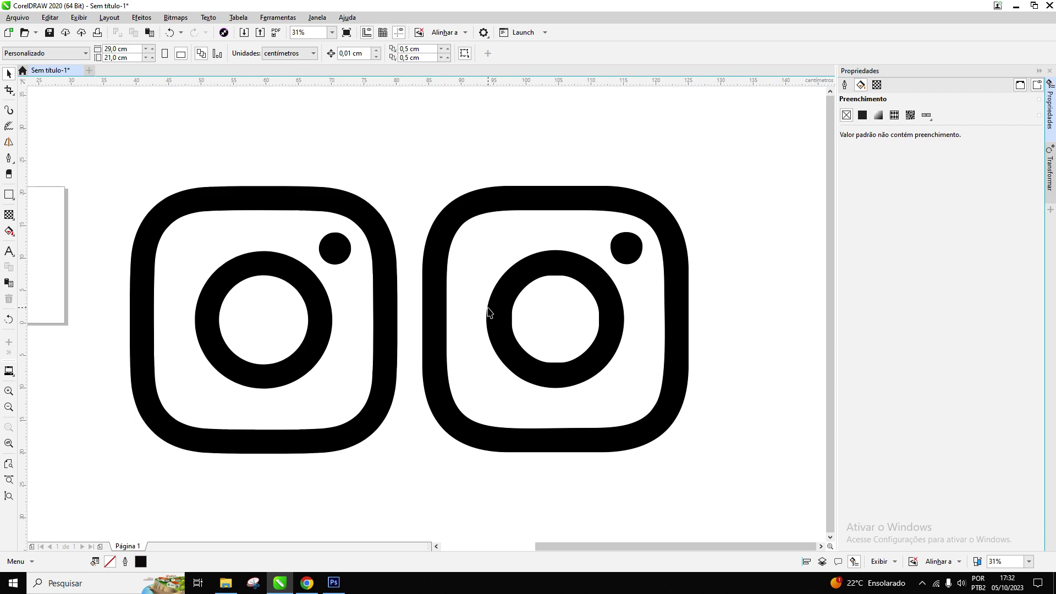
Undo the trace to restore the 13 dpi bitmap and set it beside the vector icon
{"action": "key", "text": "ctrl+z"}
{"action": "key", "text": "ctrl+z"}
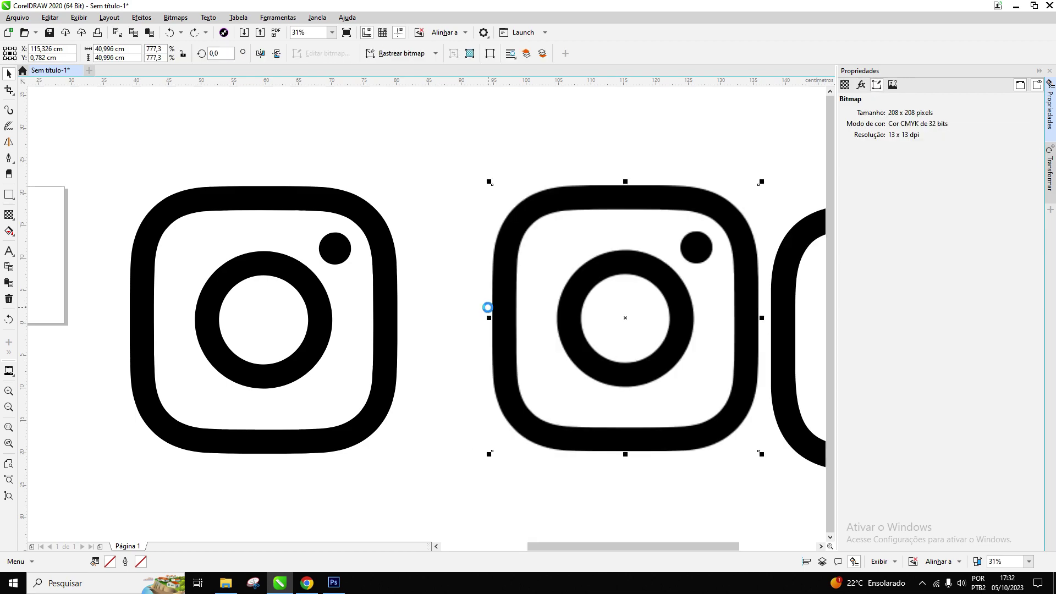
{"action": "key", "text": "ctrl+z"}
{"action": "key", "text": "ctrl+z"}
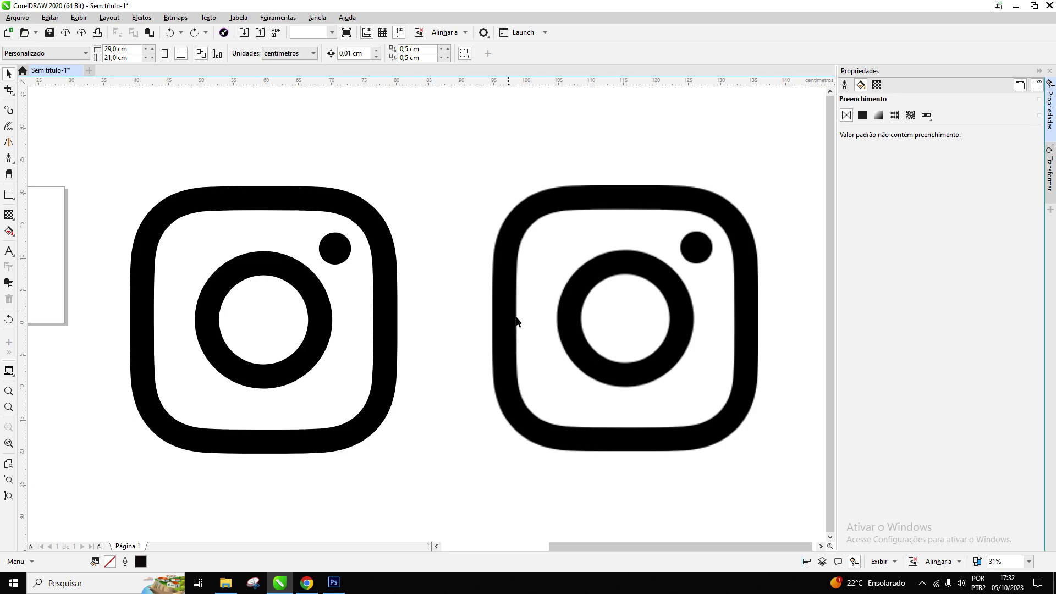
{"action": "left_click", "coordinate": [515, 318]}
{"action": "left_click_drag", "start_coordinate": [516, 318], "coordinate": [452, 324]}
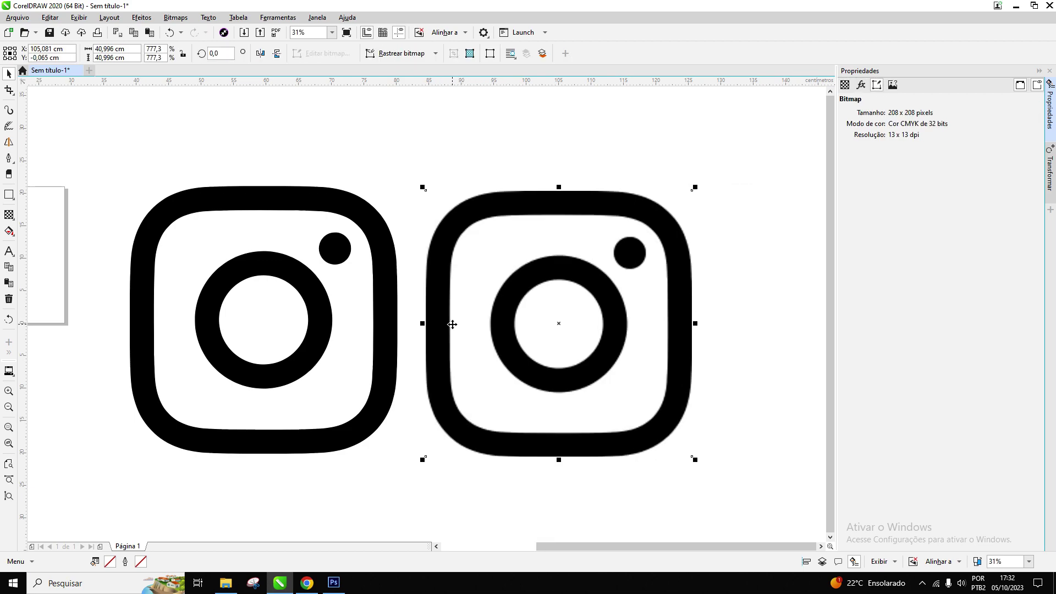
{"action": "left_click_drag", "start_coordinate": [452, 325], "coordinate": [442, 320]}
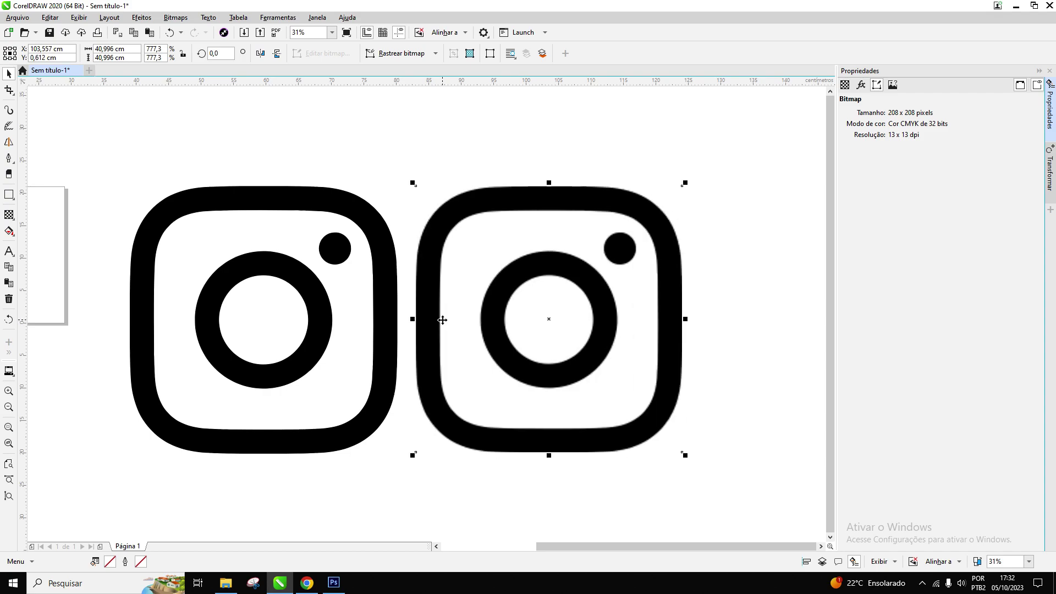